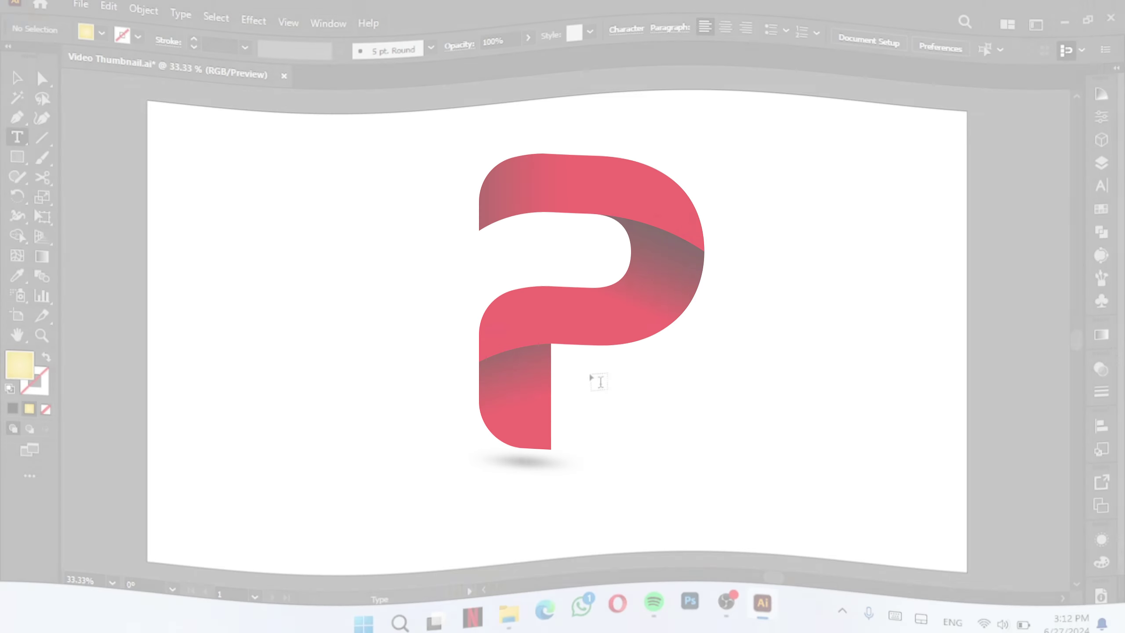
Step: Type a letter P on the artboard, enlarge it and centre it
{"action": "left_click", "coordinate": [537, 292]}
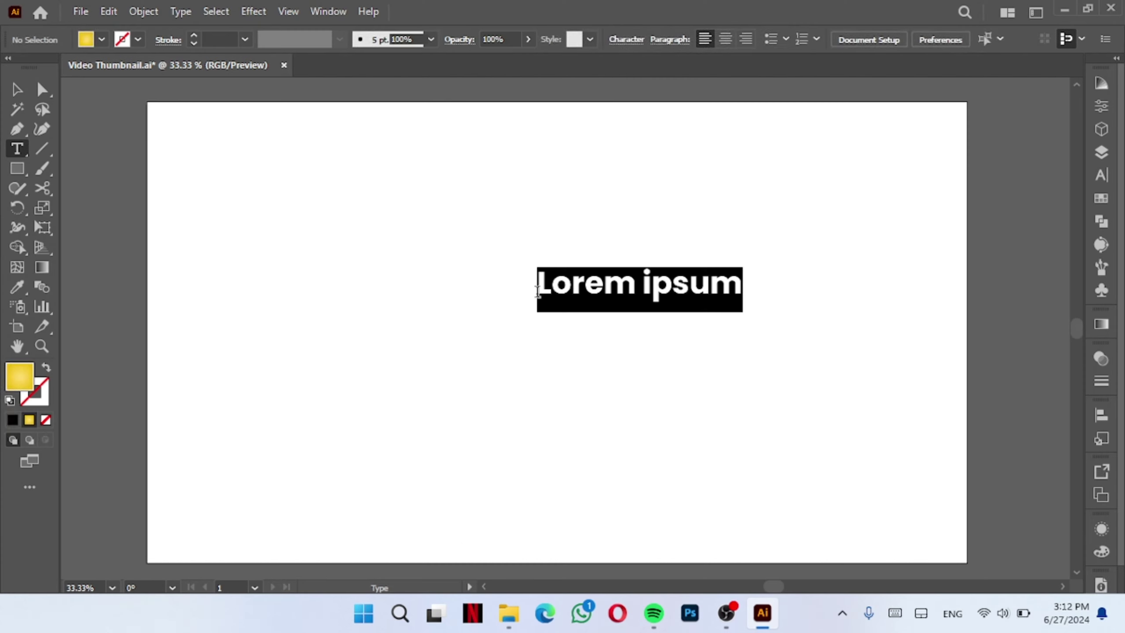
{"action": "type", "text": "P"}
{"action": "key", "text": "Escape"}
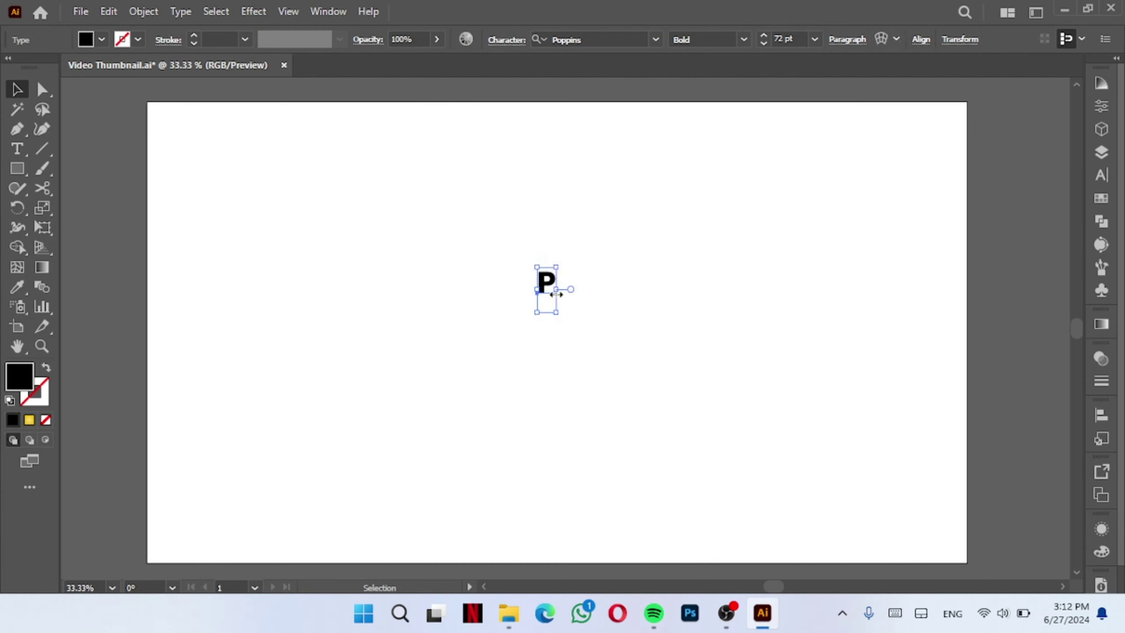
{"action": "left_click_drag", "start_coordinate": [555, 292], "coordinate": [706, 314]}
{"action": "left_click_drag", "start_coordinate": [580, 278], "coordinate": [552, 353]}
{"action": "left_click_drag", "start_coordinate": [672, 360], "coordinate": [690, 369]}
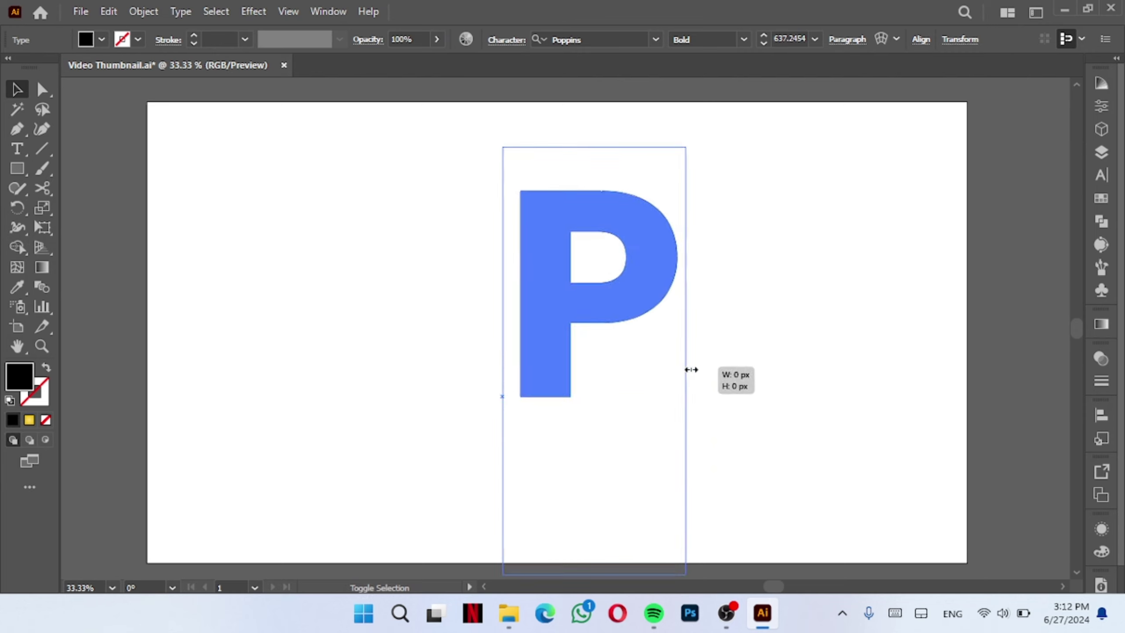
Step: Convert the P to outlines and nudge it, undoing a trial gradient fill
{"action": "right_click", "coordinate": [618, 304]}
{"action": "left_click", "coordinate": [669, 335]}
{"action": "left_click_drag", "start_coordinate": [607, 321], "coordinate": [601, 346]}
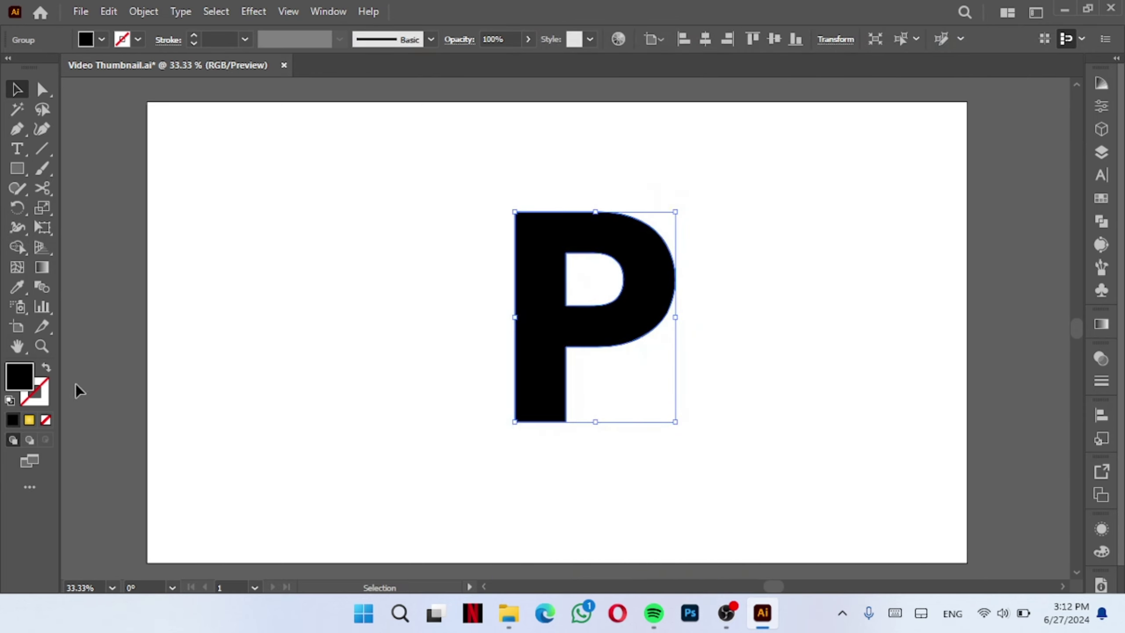
{"action": "left_click", "coordinate": [29, 419]}
{"action": "left_click", "coordinate": [1102, 323]}
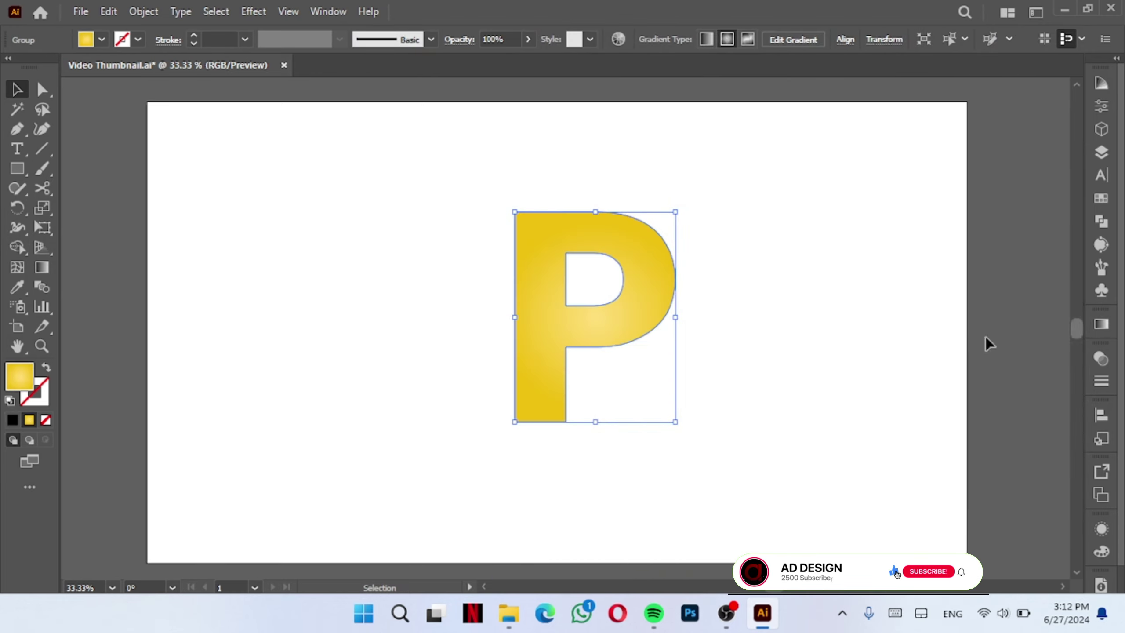
{"action": "key", "text": "ctrl+z"}
Step: Swap fill and stroke so the P is a black outline with no fill
{"action": "left_click", "coordinate": [248, 373]}
{"action": "left_click", "coordinate": [524, 373]}
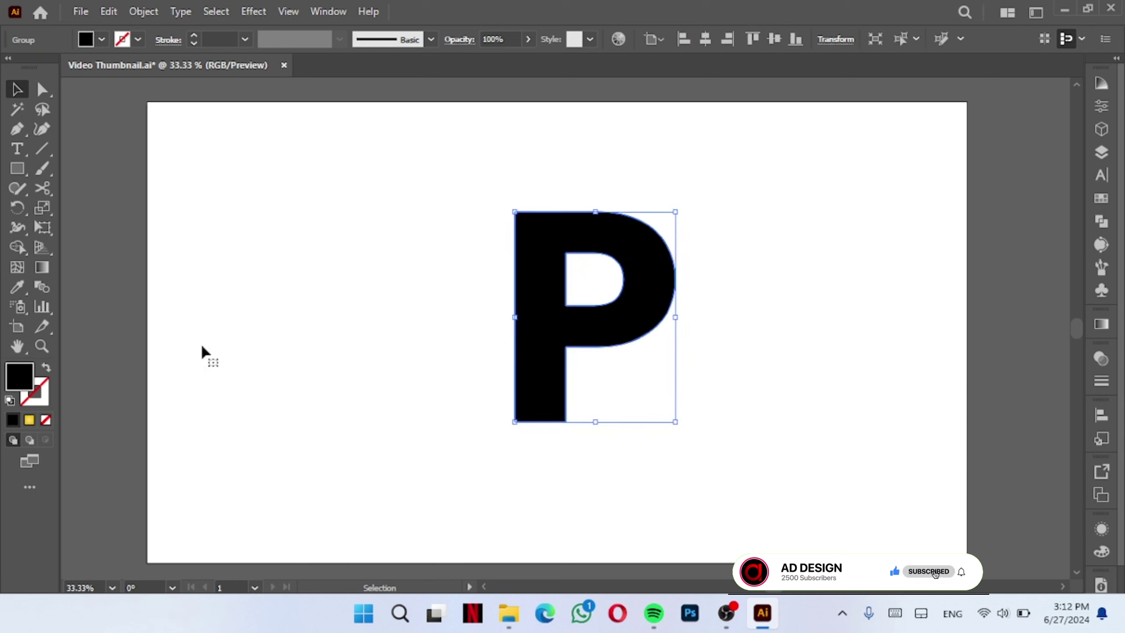
{"action": "left_click", "coordinate": [46, 364]}
{"action": "left_click", "coordinate": [449, 363]}
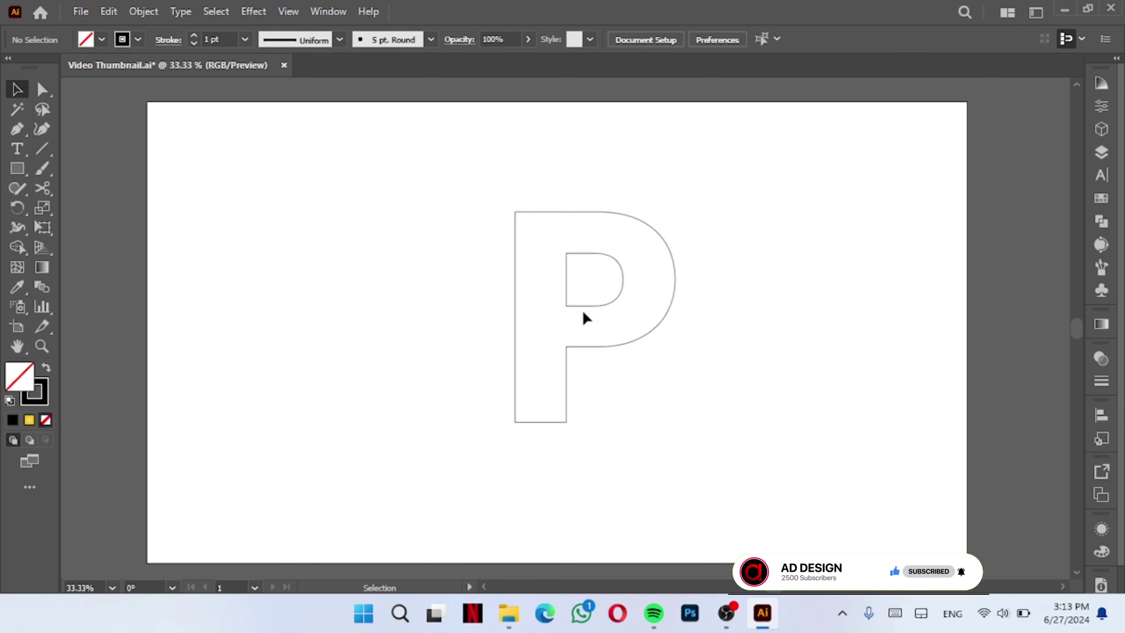
Step: Resize the outlined P and fit the artboard to the window
{"action": "left_click", "coordinate": [592, 306]}
{"action": "mouse_move", "coordinate": [677, 317]}
{"action": "left_mouse_down"}
{"action": "mouse_move", "coordinate": [698, 316]}
{"action": "mouse_move", "coordinate": [685, 317]}
{"action": "left_mouse_up"}
{"action": "left_click", "coordinate": [433, 217]}
{"action": "key", "text": "ctrl+0"}
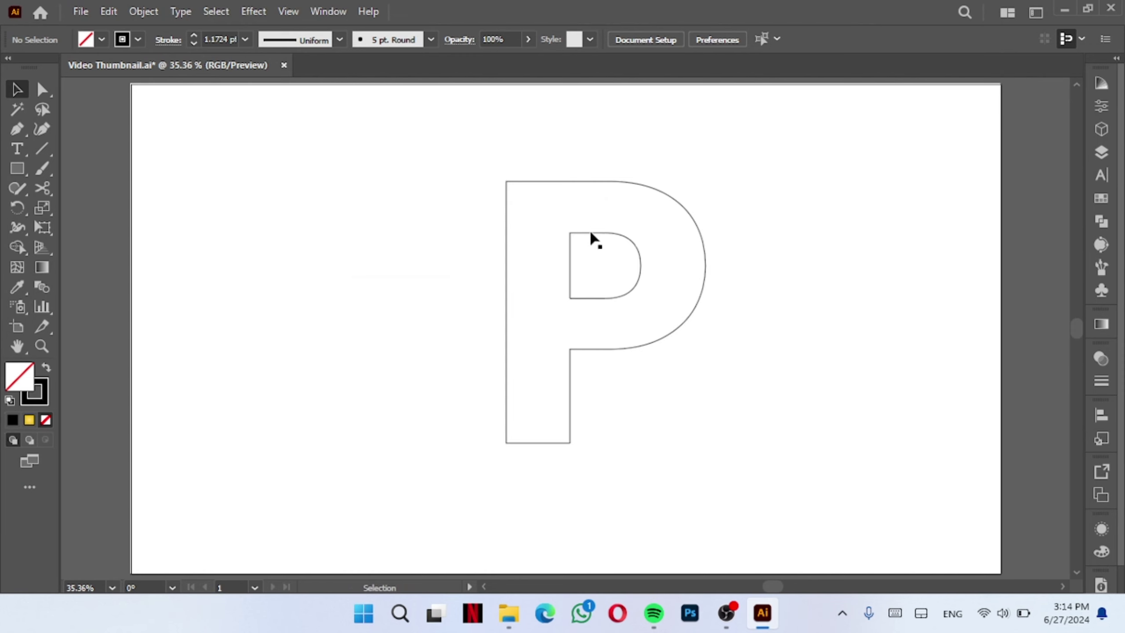
{"action": "left_click", "coordinate": [590, 234]}
Step: Draw a line from the counter's top-left corner to the stem's left edge, bent upward
{"action": "key", "text": "p"}
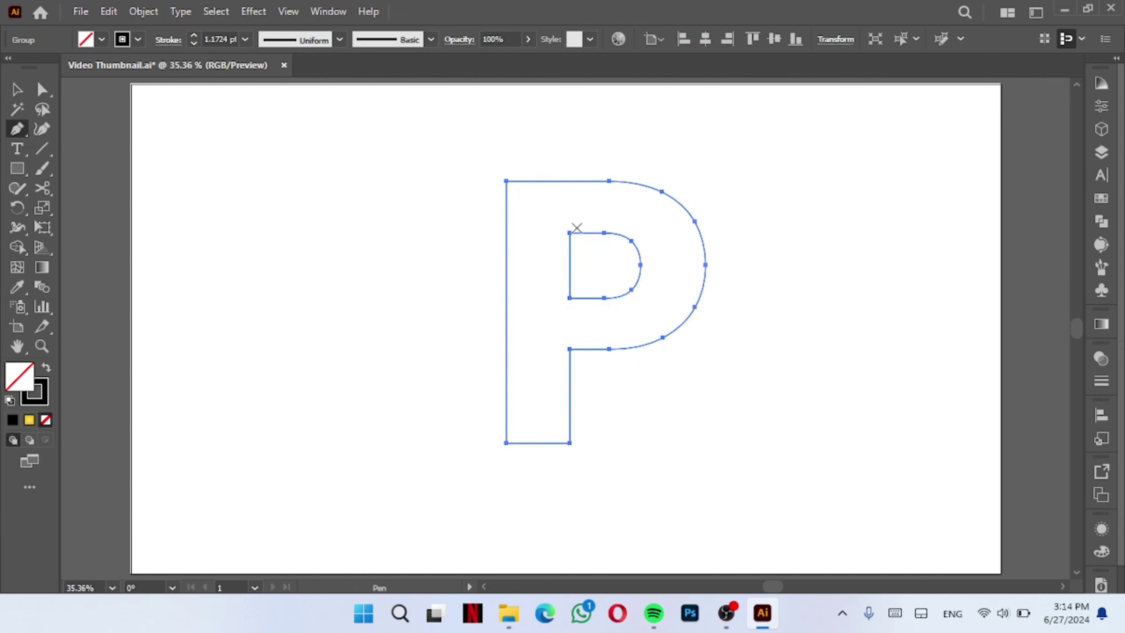
{"action": "scroll", "coordinate": [576, 228], "scroll_direction": "up", "scroll_amount": 4}
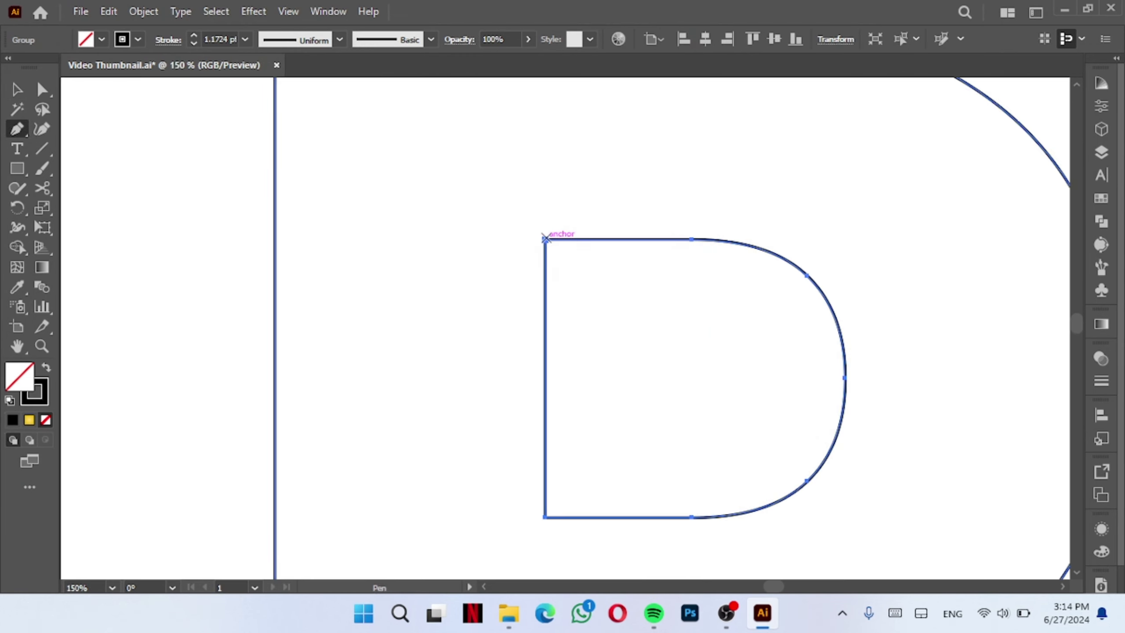
{"action": "left_click", "coordinate": [545, 240]}
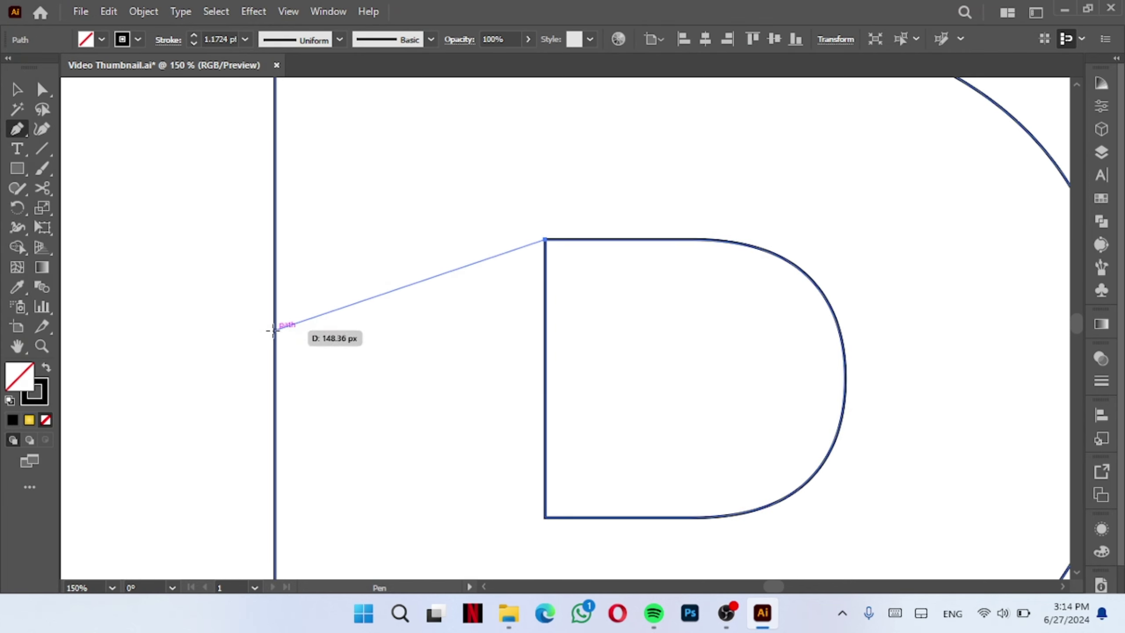
{"action": "left_click", "coordinate": [274, 325]}
{"action": "key", "text": "shift+grave"}
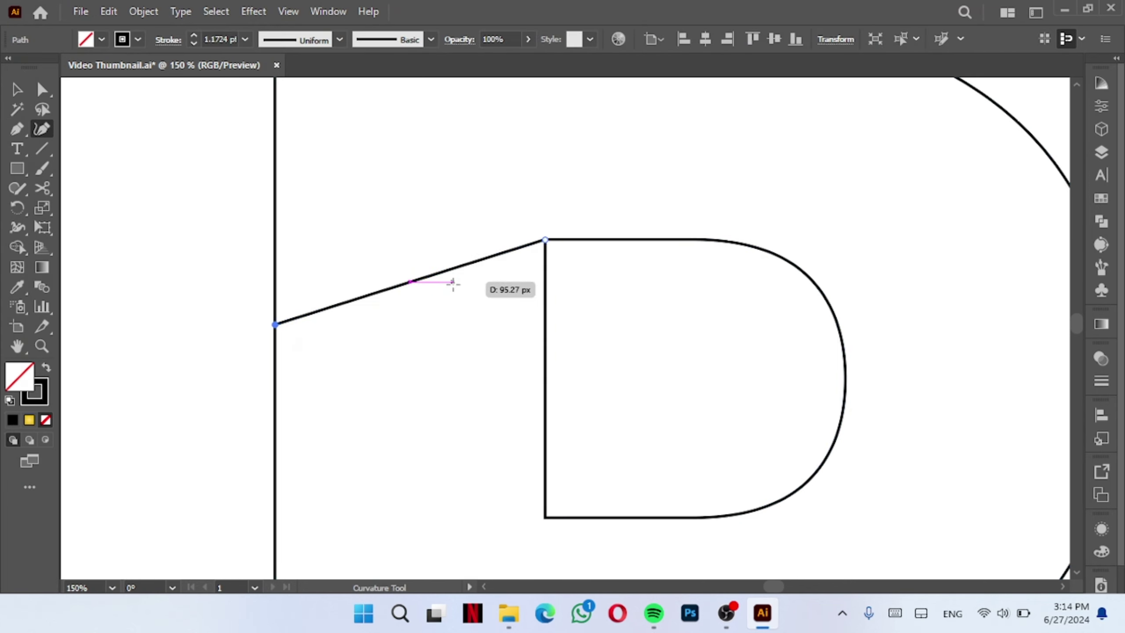
{"action": "left_click_drag", "start_coordinate": [409, 281], "coordinate": [403, 261]}
{"action": "key", "text": "v"}
{"action": "left_click", "coordinate": [557, 279]}
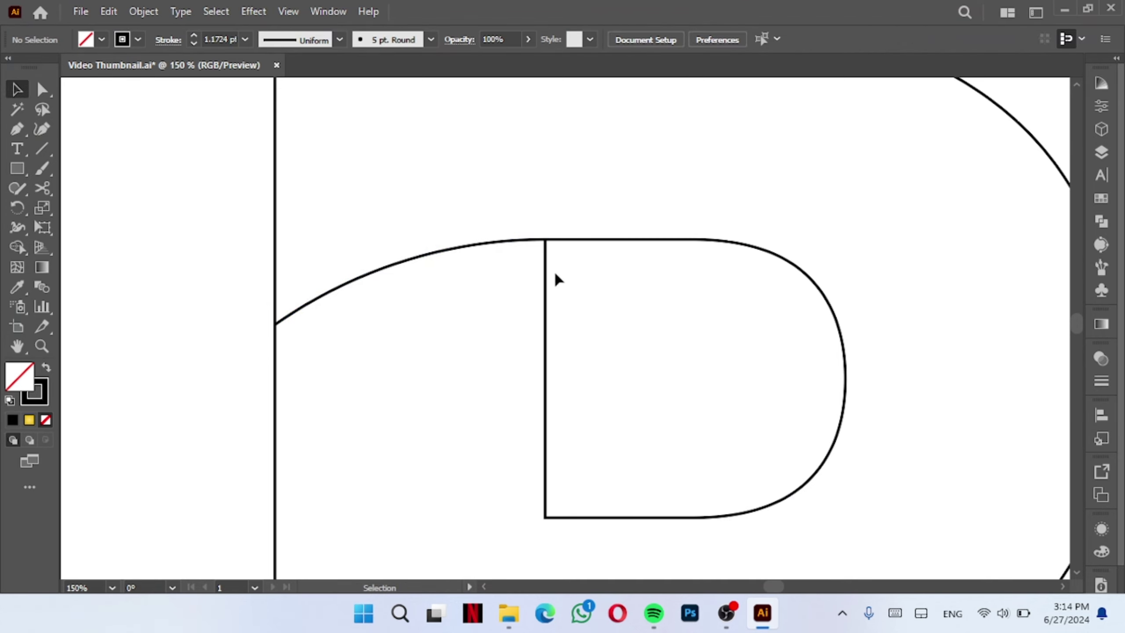
Step: Copy the curved line straight up to the top of the P
{"action": "scroll", "coordinate": [569, 263], "scroll_direction": "down", "scroll_amount": 2}
{"action": "mouse_move", "coordinate": [567, 261]}
{"action": "left_mouse_down"}
{"action": "mouse_move", "coordinate": [577, 198]}
{"action": "mouse_move", "coordinate": [511, 293]}
{"action": "mouse_move", "coordinate": [513, 370]}
{"action": "left_mouse_up"}
{"action": "scroll", "coordinate": [523, 200], "scroll_direction": "down", "scroll_amount": 1}
{"action": "scroll", "coordinate": [525, 221], "scroll_direction": "up", "scroll_amount": 1}
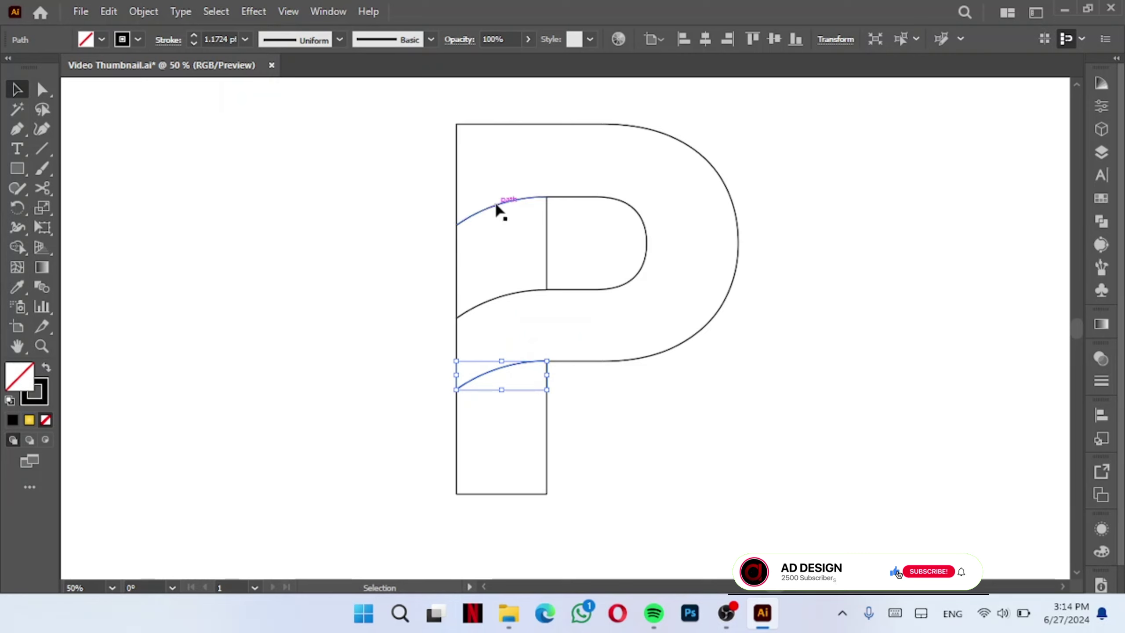
{"action": "left_click_drag", "start_coordinate": [497, 206], "coordinate": [497, 137]}
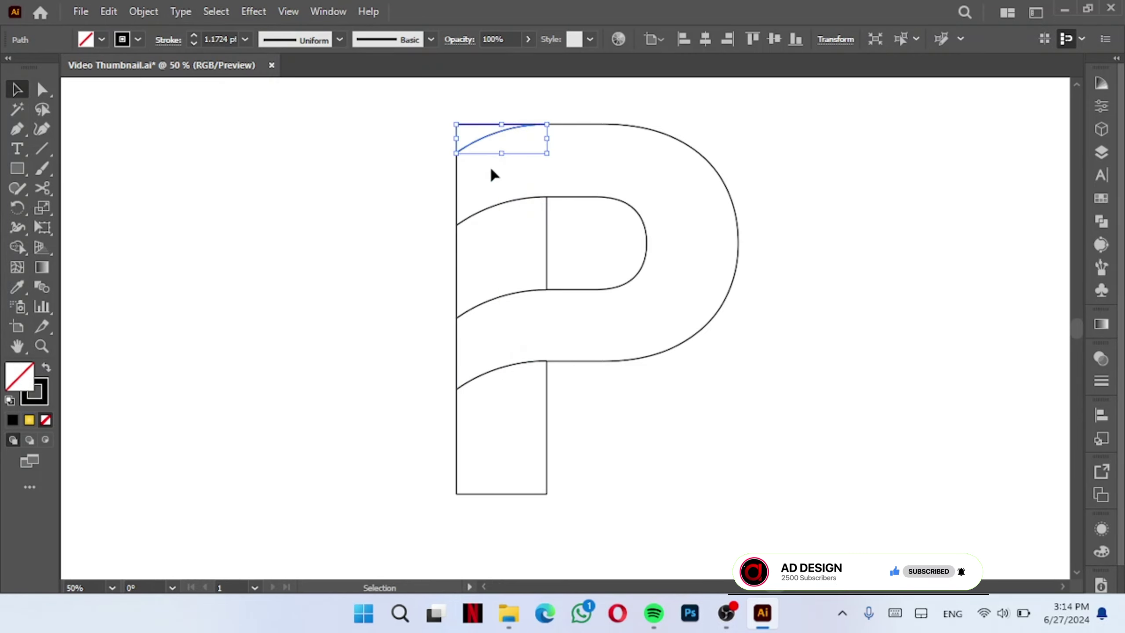
{"action": "key", "text": "ctrl+0"}
Step: Average the top curve's ends onto the counter corner and the outline edge
{"action": "left_click", "coordinate": [425, 224]}
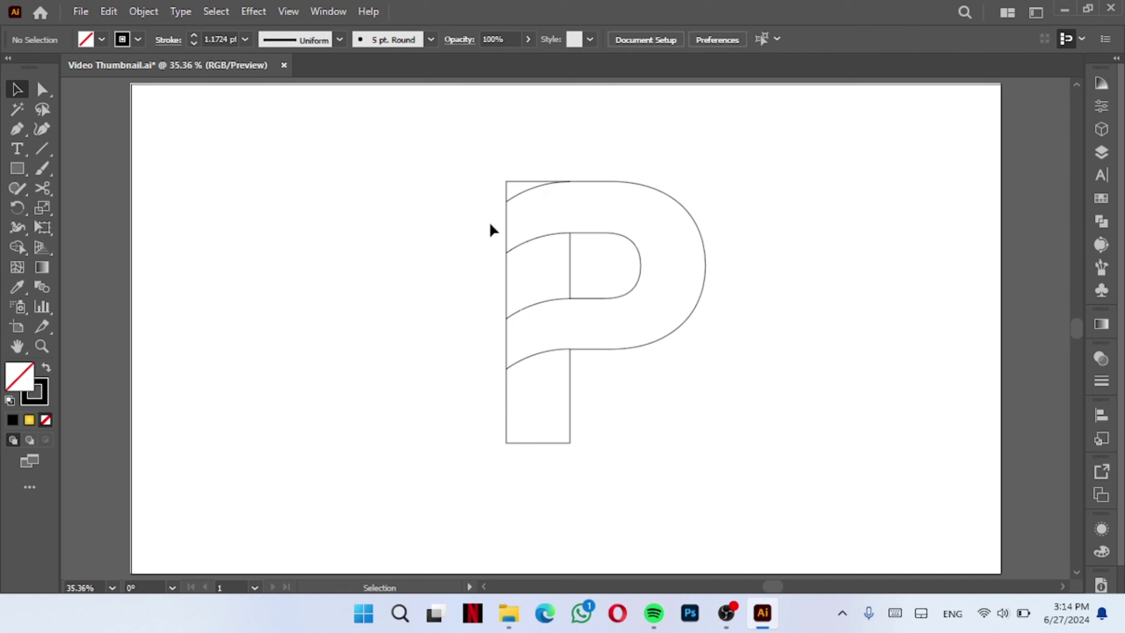
{"action": "scroll", "coordinate": [544, 283], "scroll_direction": "up", "scroll_amount": 3}
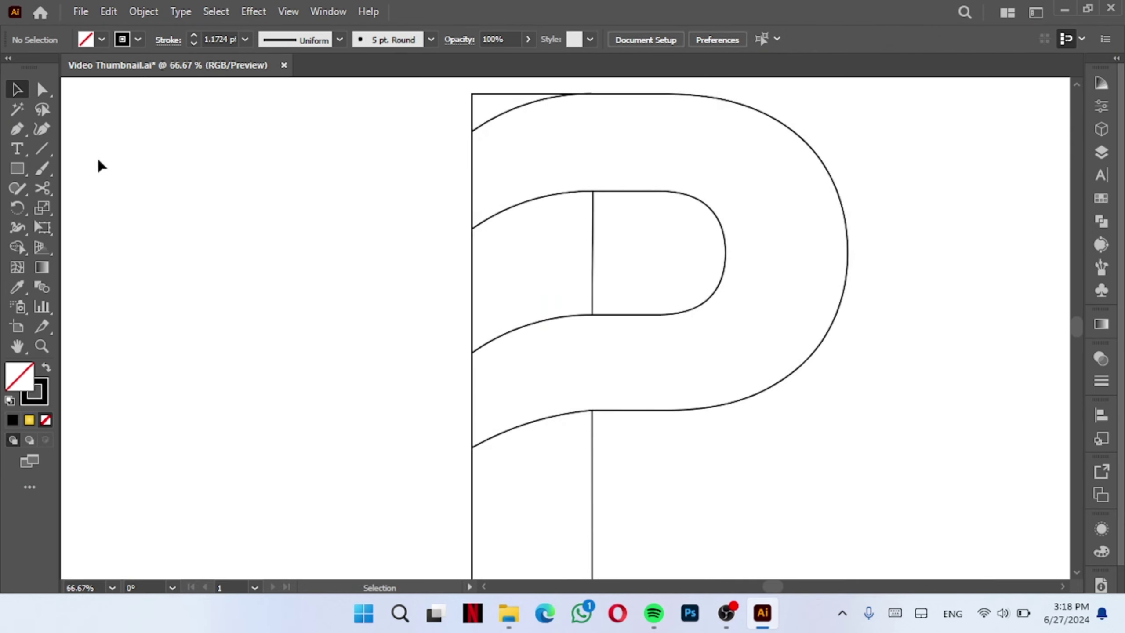
{"action": "key", "text": "a"}
{"action": "left_click_drag", "start_coordinate": [575, 173], "coordinate": [616, 219]}
{"action": "right_click", "coordinate": [597, 201]}
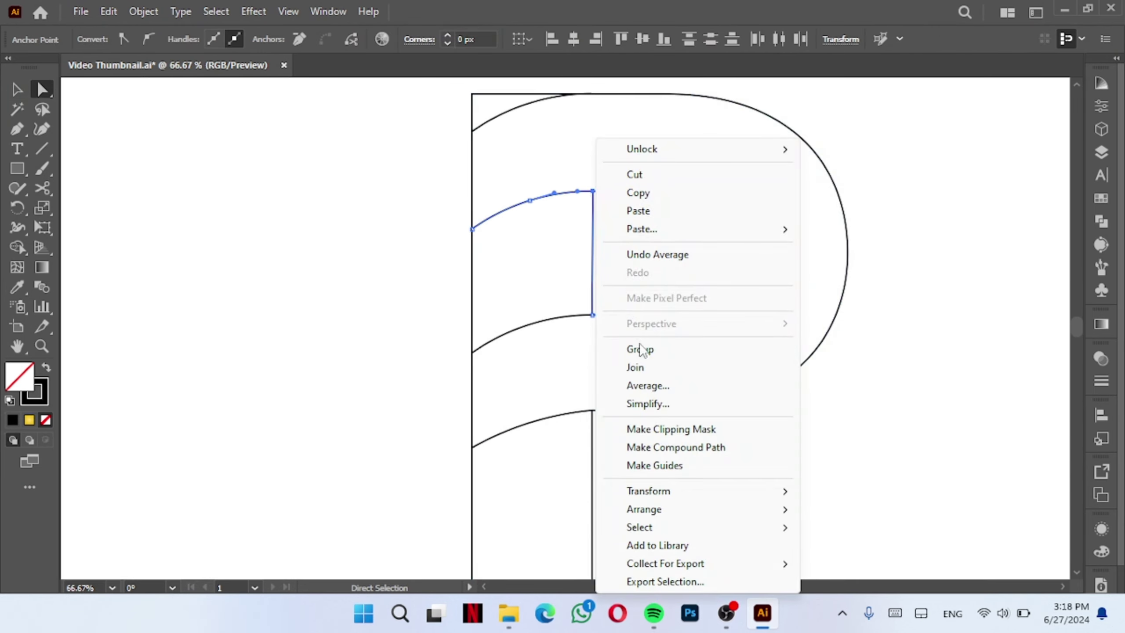
{"action": "left_click", "coordinate": [647, 385]}
{"action": "left_click", "coordinate": [536, 359]}
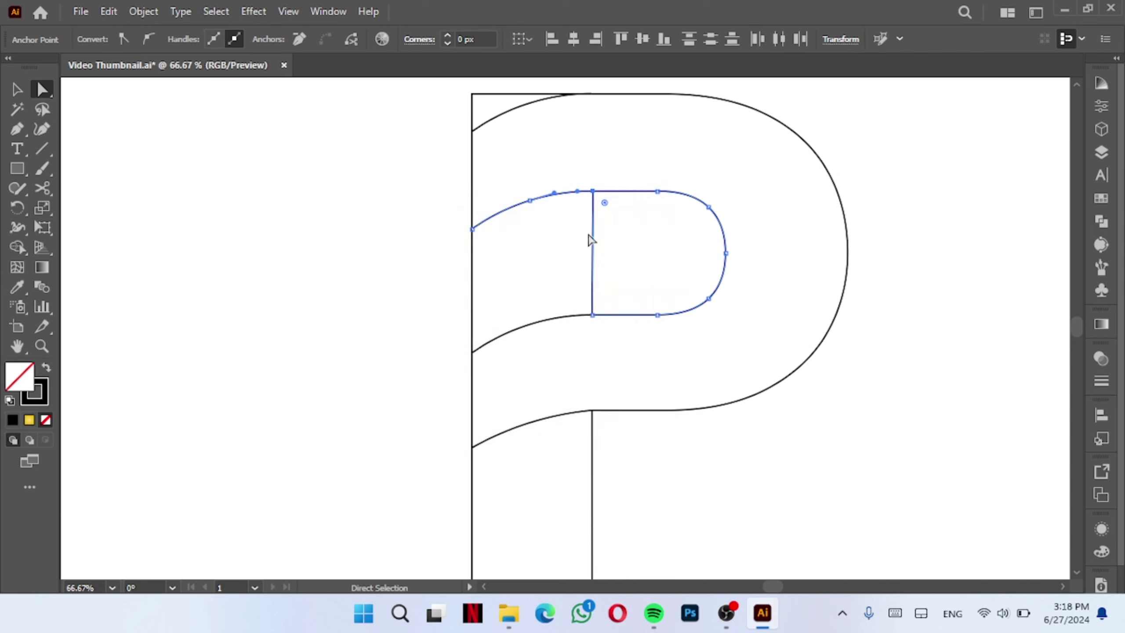
{"action": "left_click", "coordinate": [472, 246]}
{"action": "right_click", "coordinate": [477, 249]}
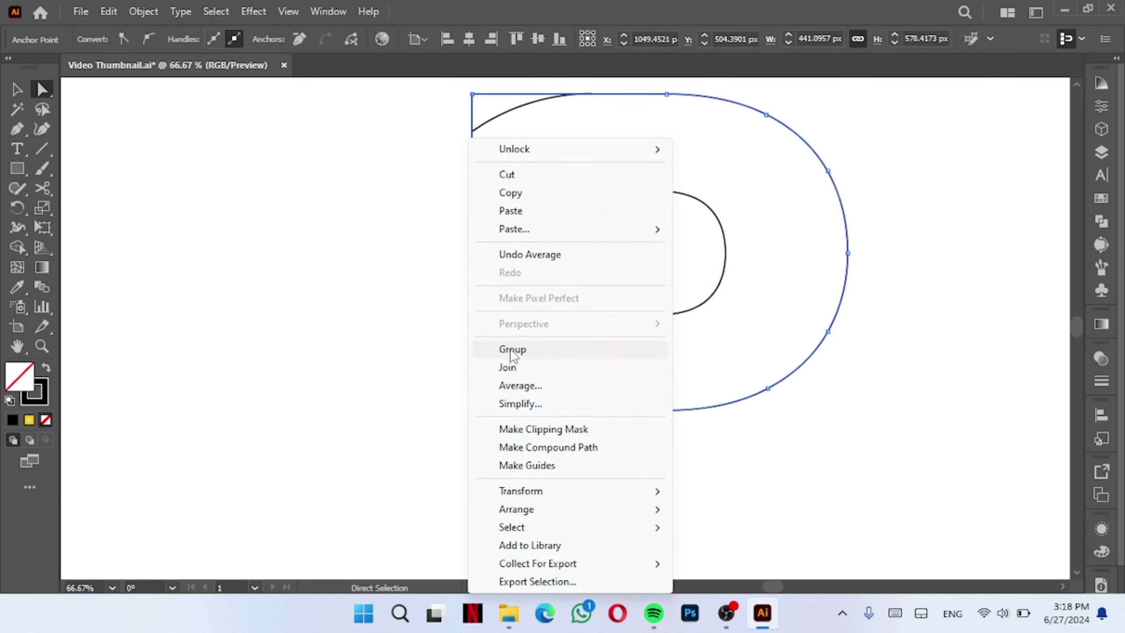
{"action": "left_click", "coordinate": [512, 383]}
Step: Average the lower curve's ends onto the bowl corner and the stem corner, on both axes
{"action": "left_click_drag", "start_coordinate": [568, 297], "coordinate": [622, 348]}
{"action": "right_click", "coordinate": [593, 351]}
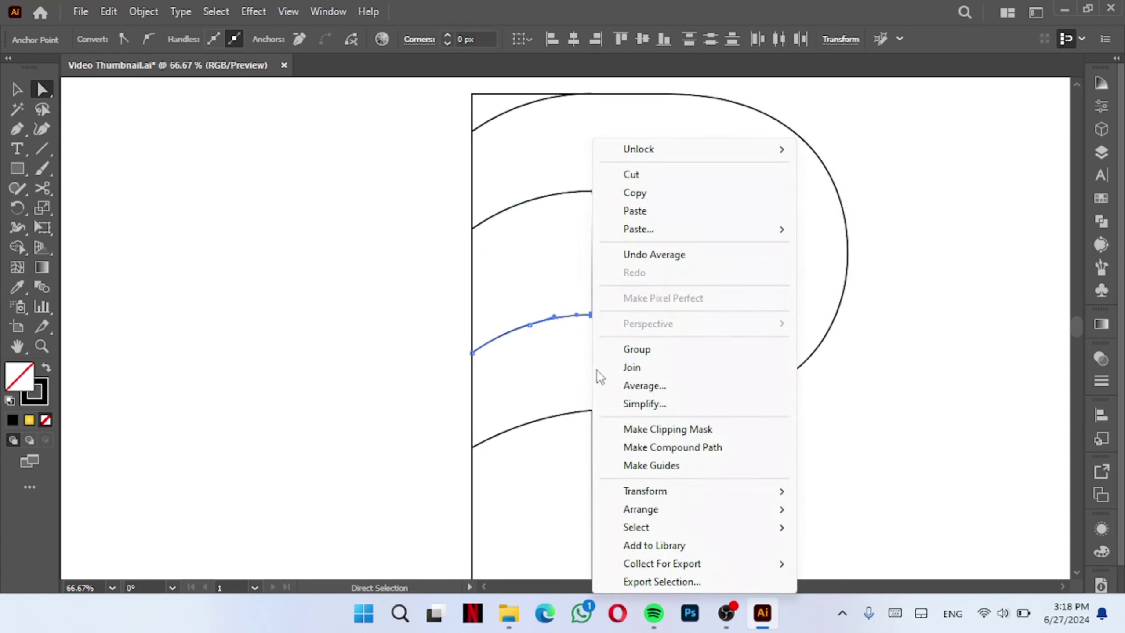
{"action": "left_click", "coordinate": [638, 384]}
{"action": "left_click", "coordinate": [552, 366]}
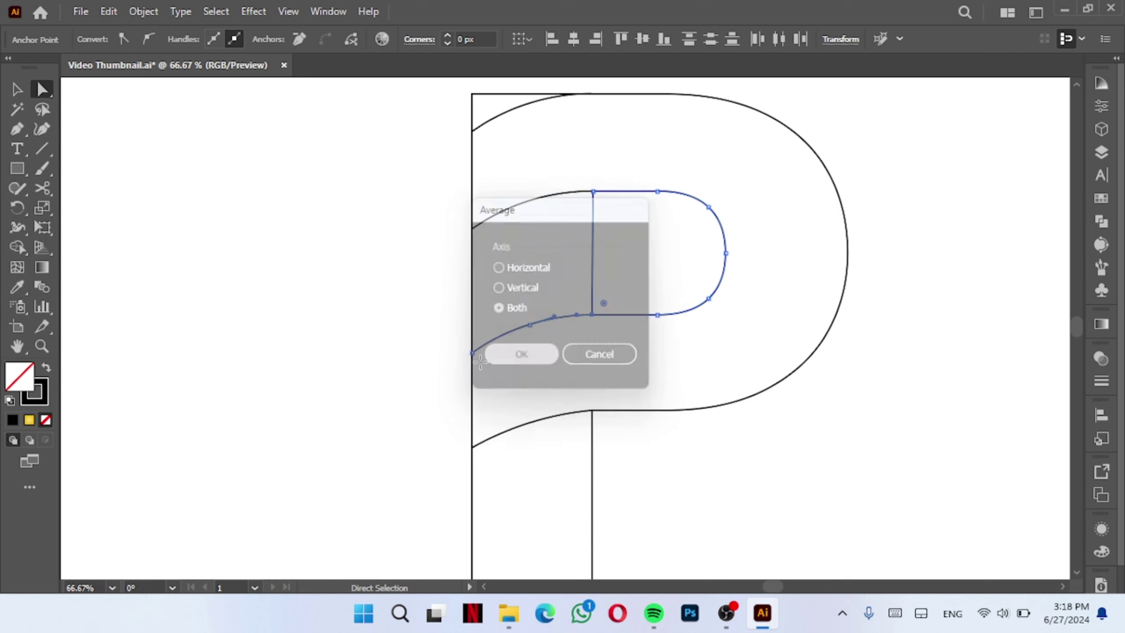
{"action": "left_click", "coordinate": [471, 352]}
{"action": "right_click", "coordinate": [472, 354]}
{"action": "left_click", "coordinate": [500, 386]}
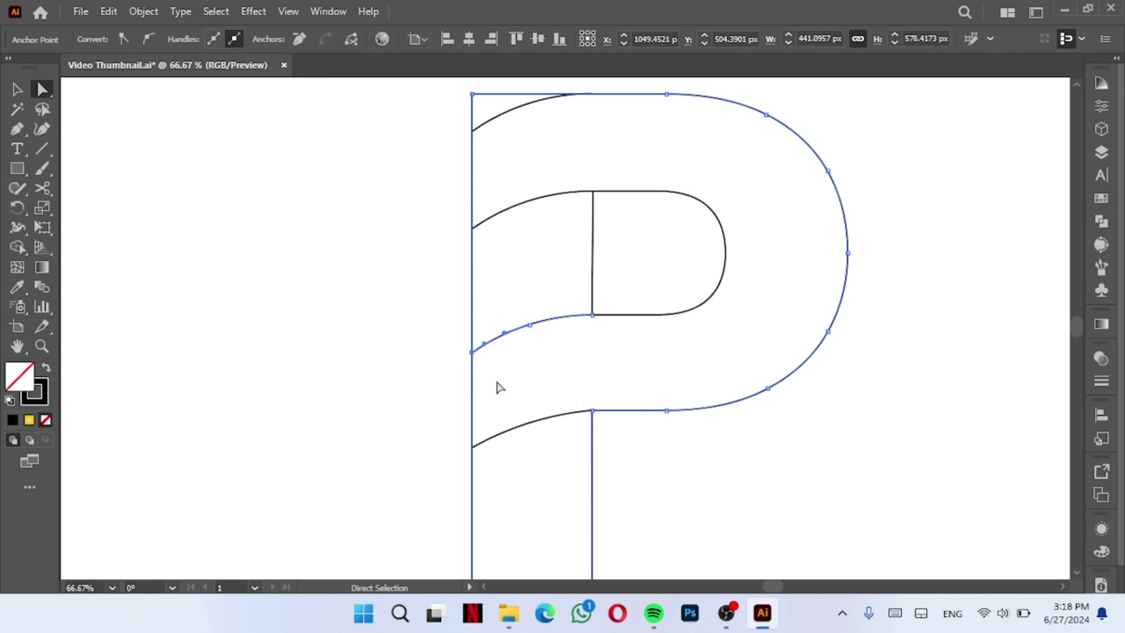
{"action": "left_click_drag", "start_coordinate": [586, 400], "coordinate": [640, 467]}
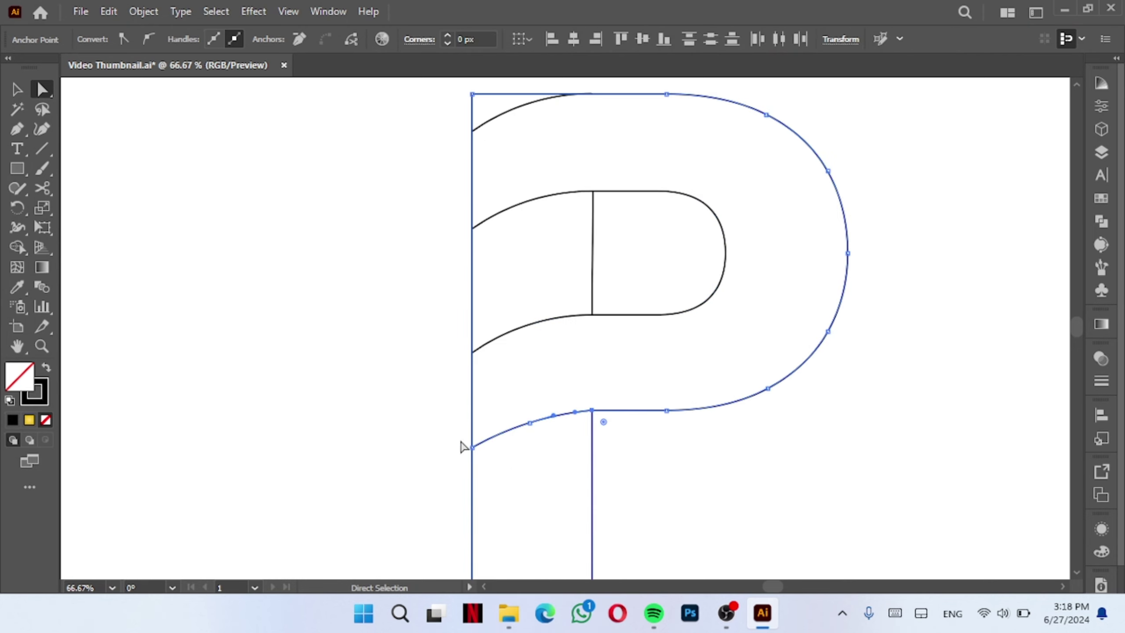
{"action": "left_click_drag", "start_coordinate": [462, 443], "coordinate": [500, 479], "text": "shift"}
{"action": "scroll", "coordinate": [475, 496], "scroll_direction": "down", "scroll_amount": 3}
{"action": "left_click", "coordinate": [688, 439]}
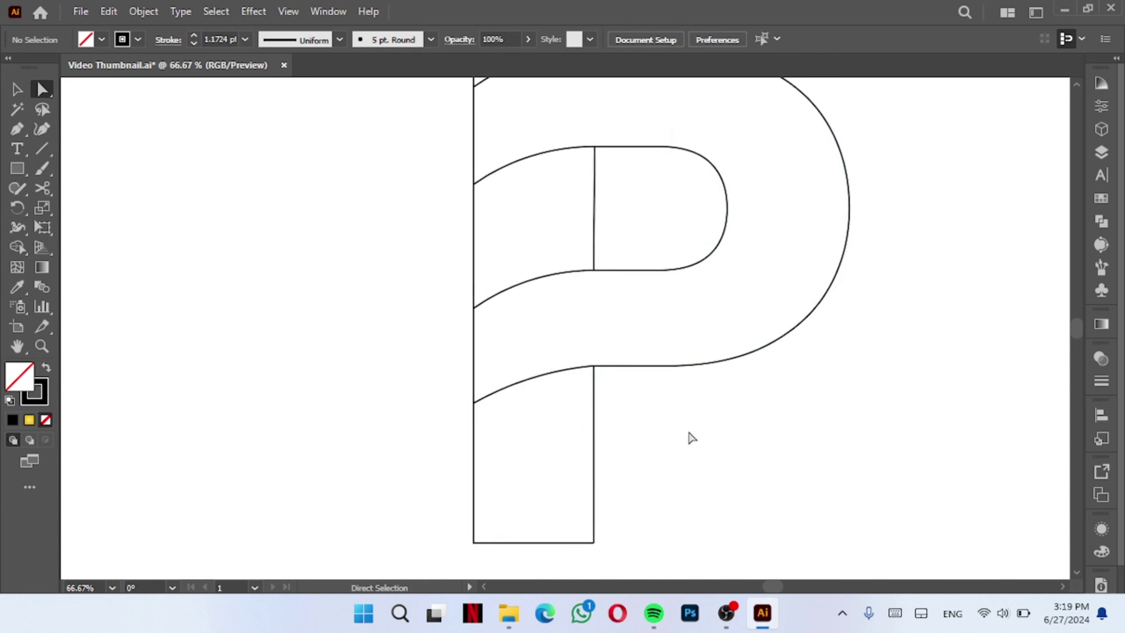
{"action": "scroll", "coordinate": [687, 440], "scroll_direction": "down", "scroll_amount": 1}
Step: With Shape Builder, remove the top-left corner piece and merge the curved bands into one piece
{"action": "key", "text": "v"}
{"action": "left_click_drag", "start_coordinate": [477, 120], "coordinate": [798, 516]}
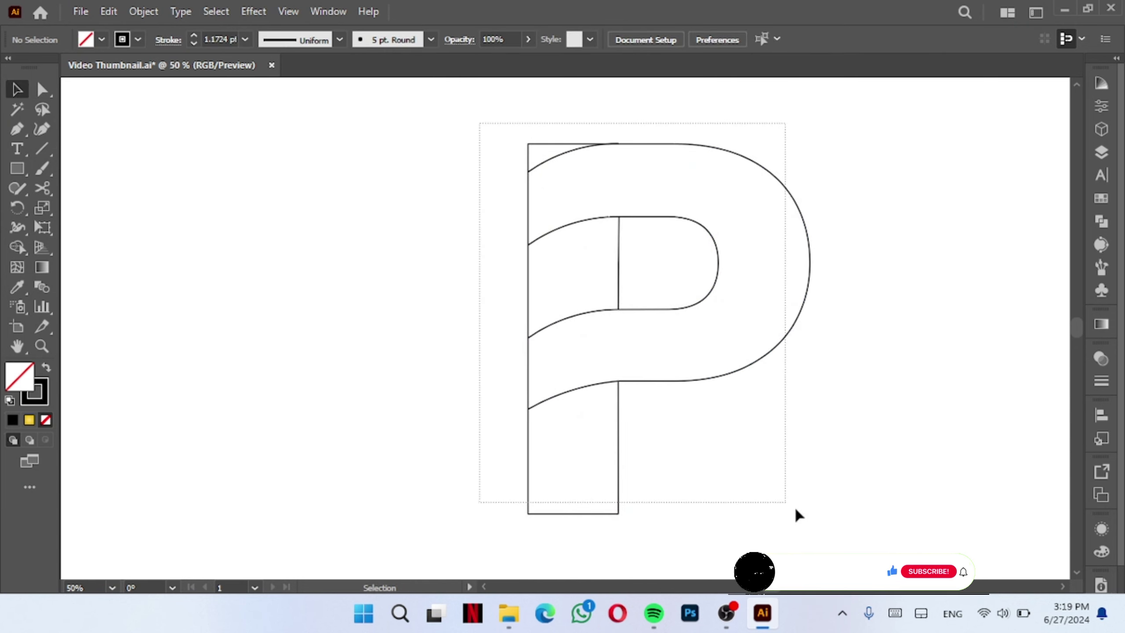
{"action": "left_click", "coordinate": [17, 247]}
{"action": "left_click", "coordinate": [545, 155], "text": "alt"}
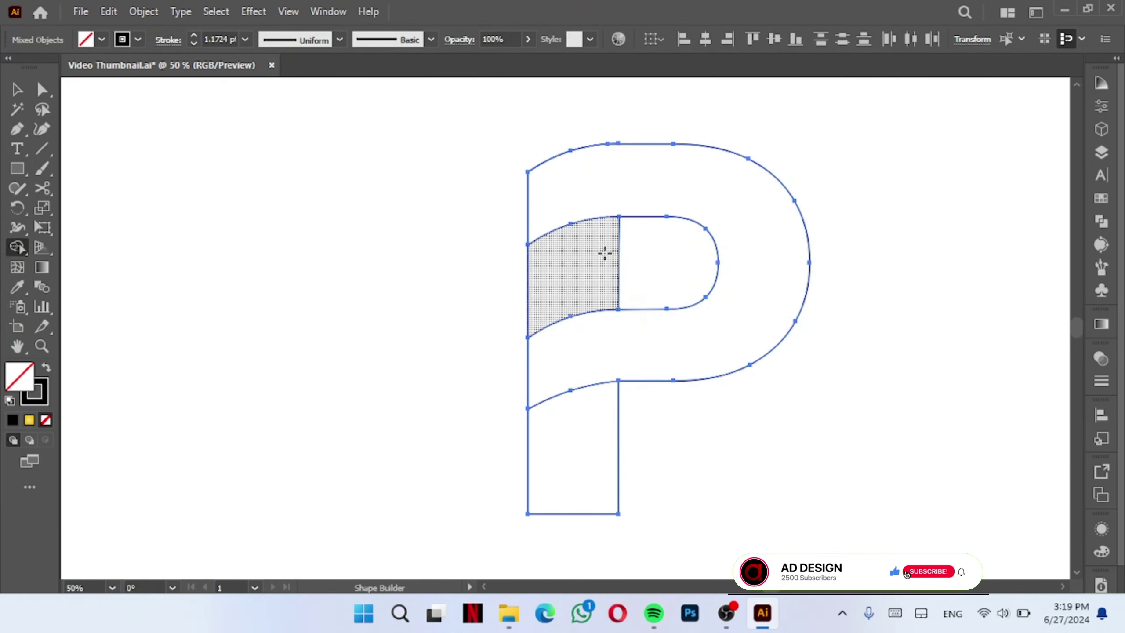
{"action": "left_click_drag", "start_coordinate": [602, 252], "coordinate": [494, 305]}
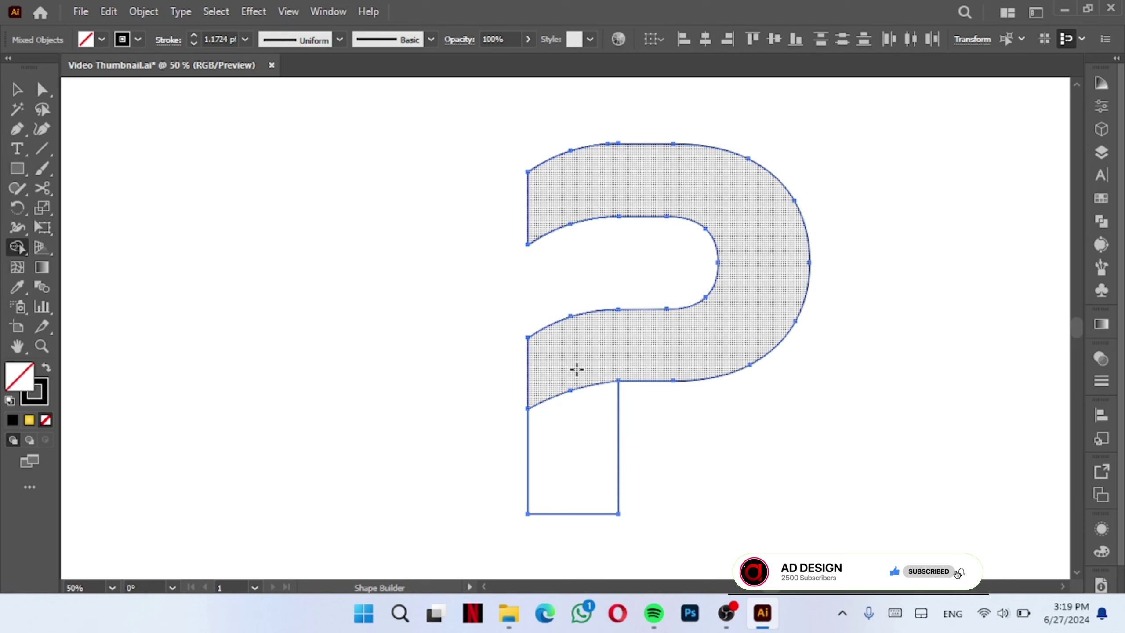
{"action": "key", "text": "v"}
{"action": "left_click", "coordinate": [774, 439]}
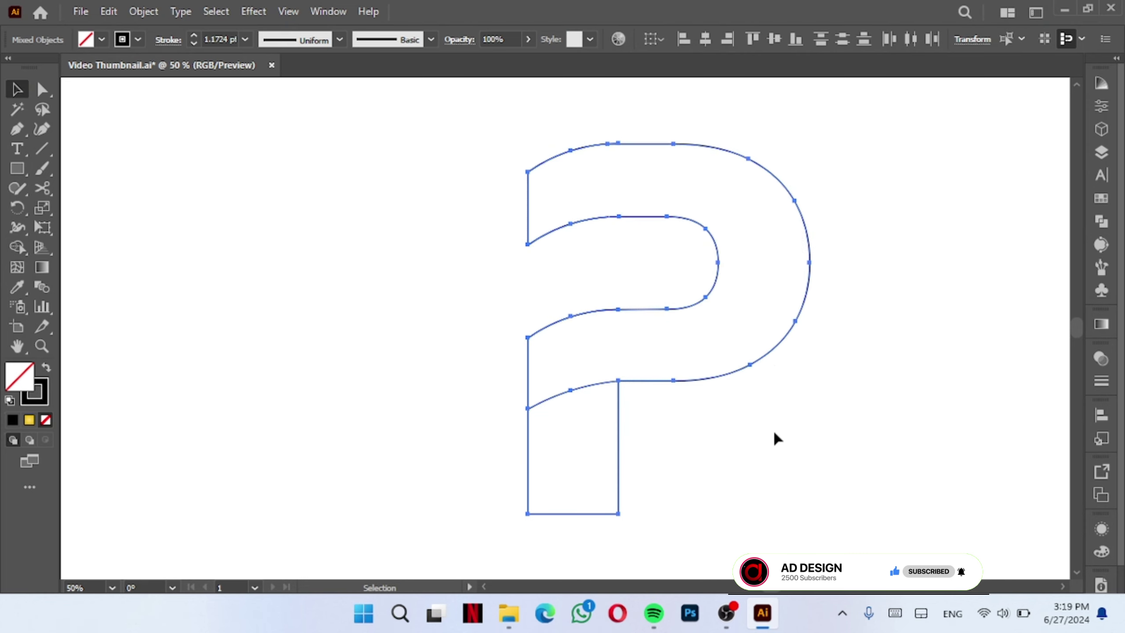
{"action": "key", "text": "ctrl+a"}
Step: Draw a line from the bowl's inner anchor to its outer right curve and bend it gently
{"action": "left_click", "coordinate": [16, 128]}
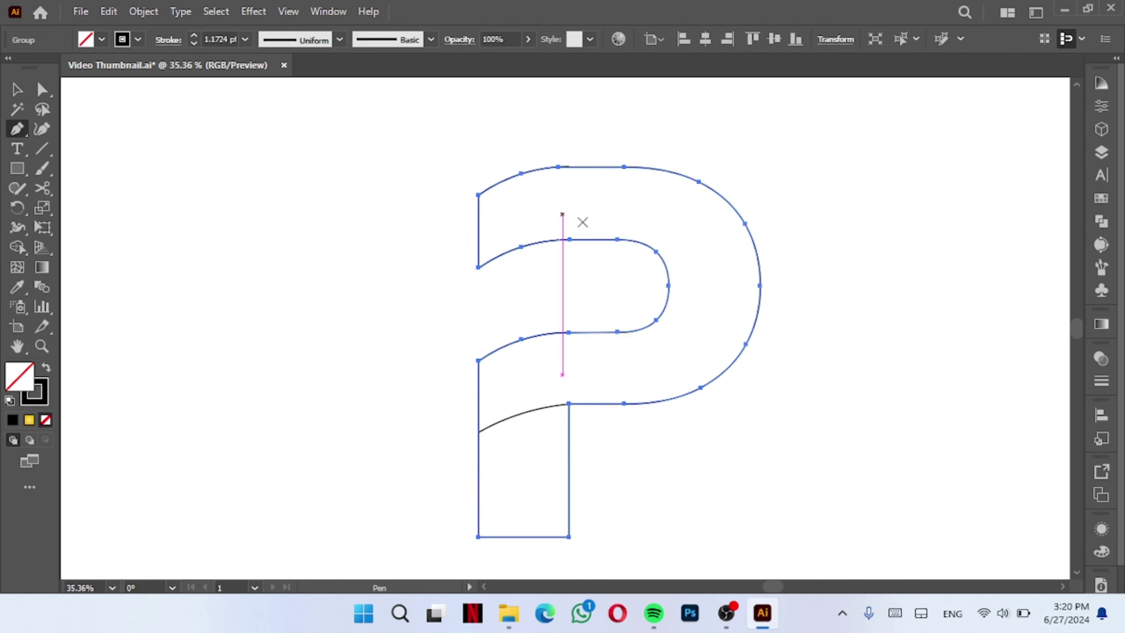
{"action": "scroll", "coordinate": [540, 261], "scroll_direction": "up", "scroll_amount": 5}
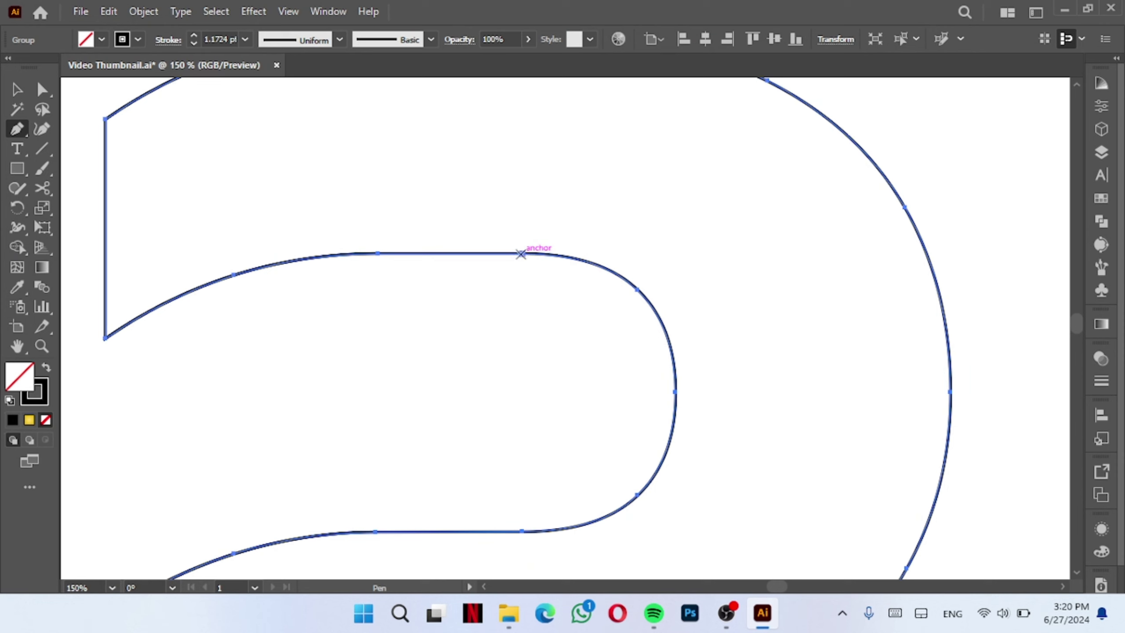
{"action": "left_click", "coordinate": [521, 254]}
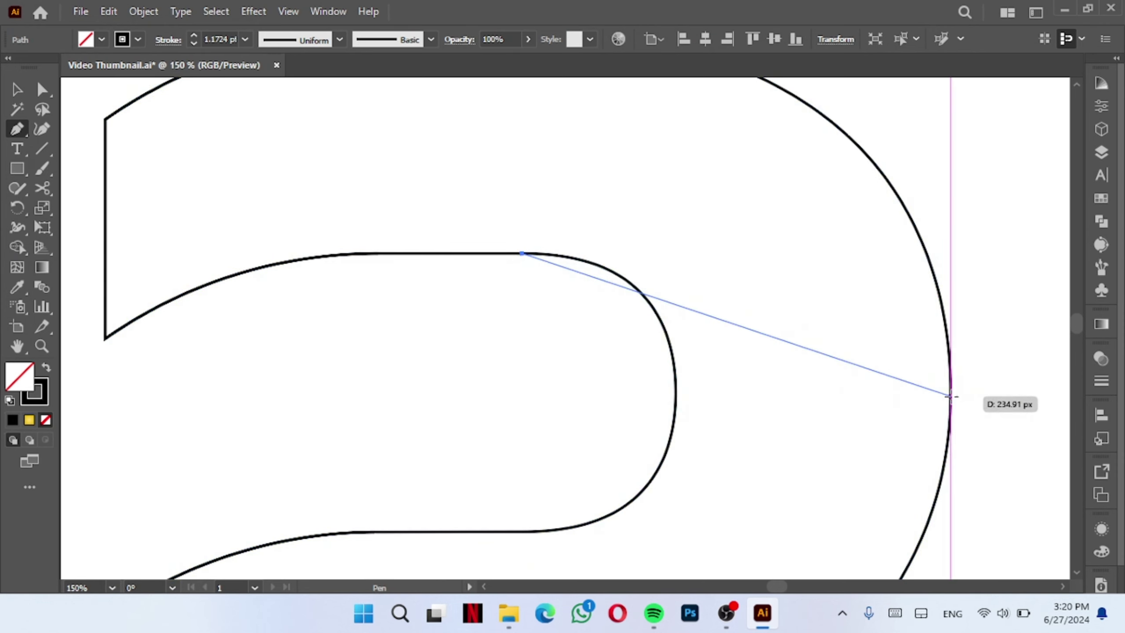
{"action": "key", "text": "ctrl"}
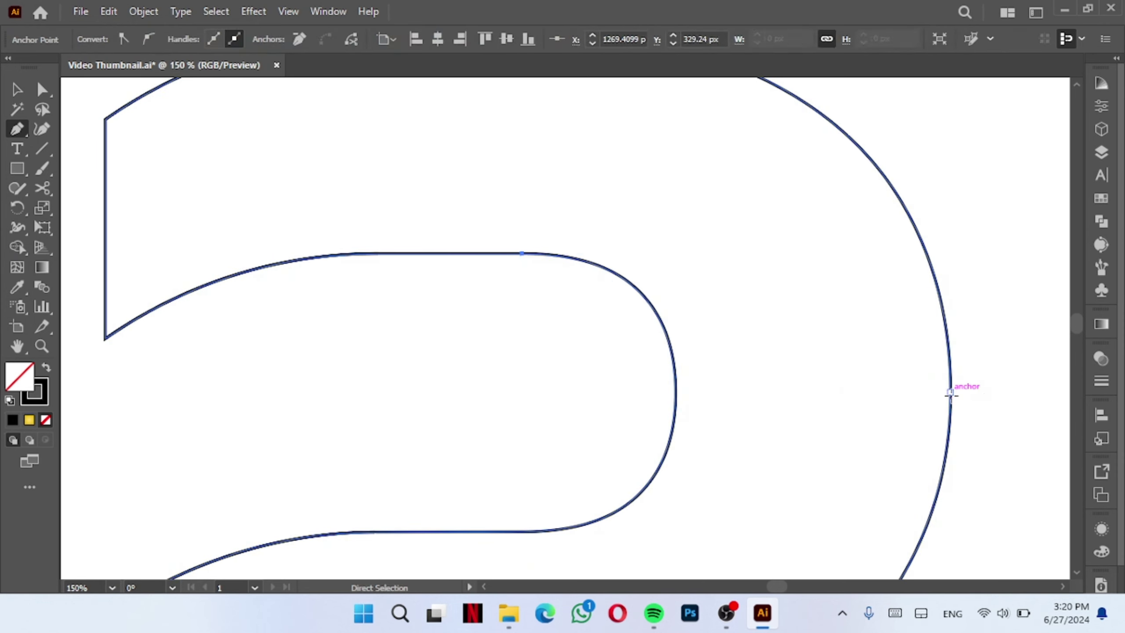
{"action": "mouse_move", "coordinate": [950, 392]}
{"action": "left_mouse_down"}
{"action": "mouse_move", "coordinate": [842, 378]}
{"action": "mouse_move", "coordinate": [133, 182]}
{"action": "left_mouse_up"}
{"action": "left_click", "coordinate": [43, 128]}
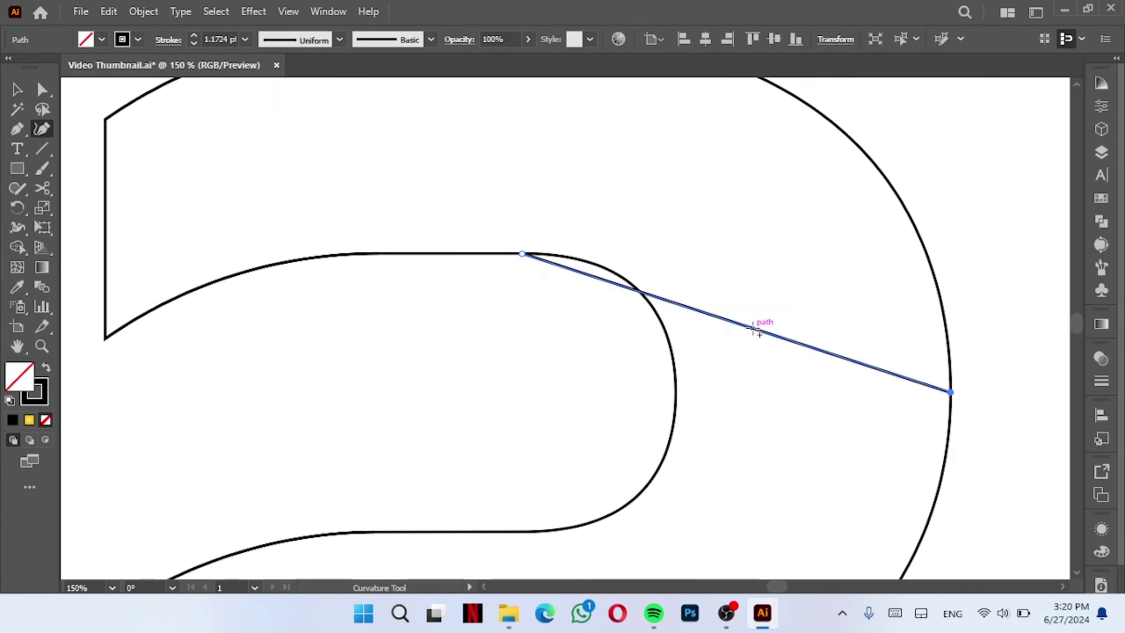
{"action": "left_click_drag", "start_coordinate": [754, 328], "coordinate": [769, 299]}
{"action": "key", "text": "v"}
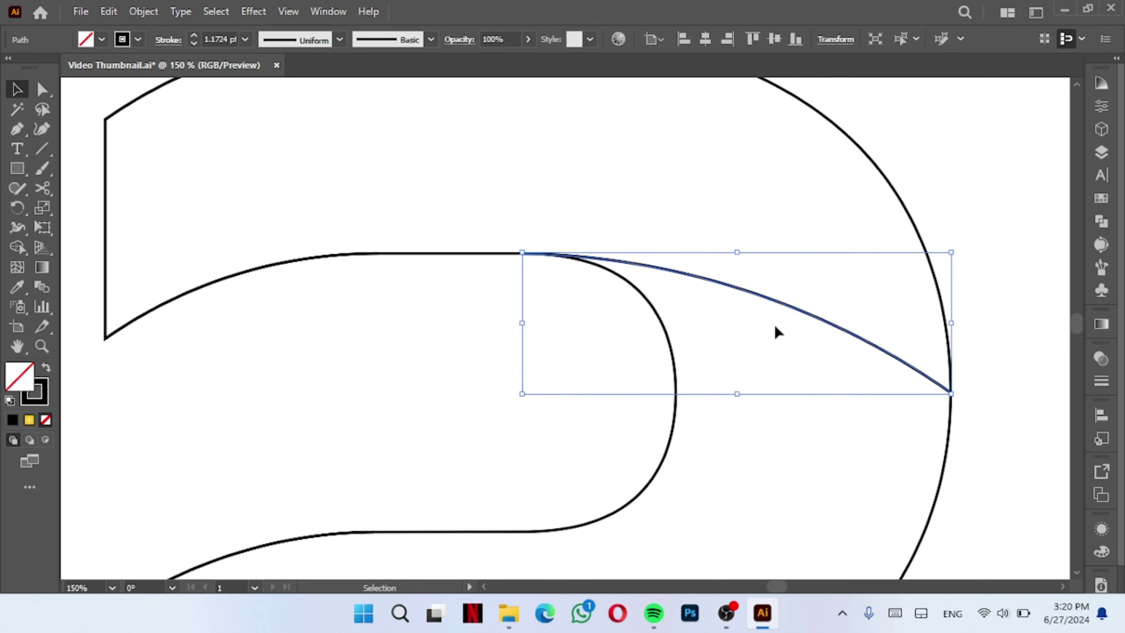
Step: Average the dividing line's end anchors with the bowl outline
{"action": "key", "text": "ctrl+minus"}
{"action": "key", "text": "ctrl+minus"}
{"action": "key", "text": "ctrl+minus"}
{"action": "key", "text": "a"}
{"action": "right_click", "coordinate": [836, 358]}
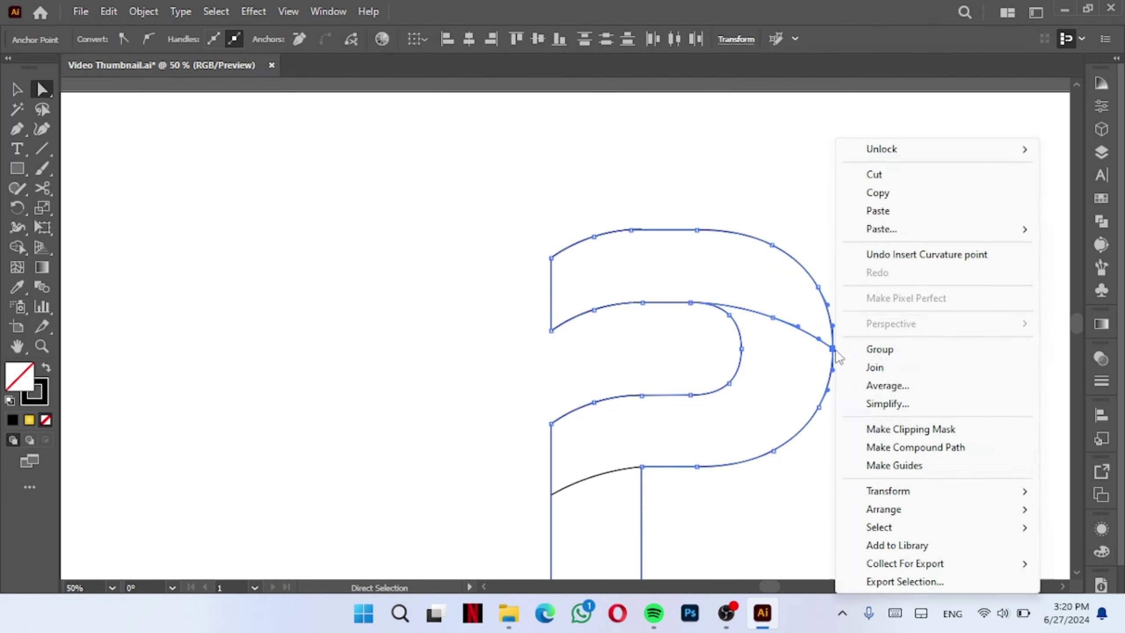
{"action": "left_click", "coordinate": [881, 385]}
{"action": "left_click", "coordinate": [549, 358]}
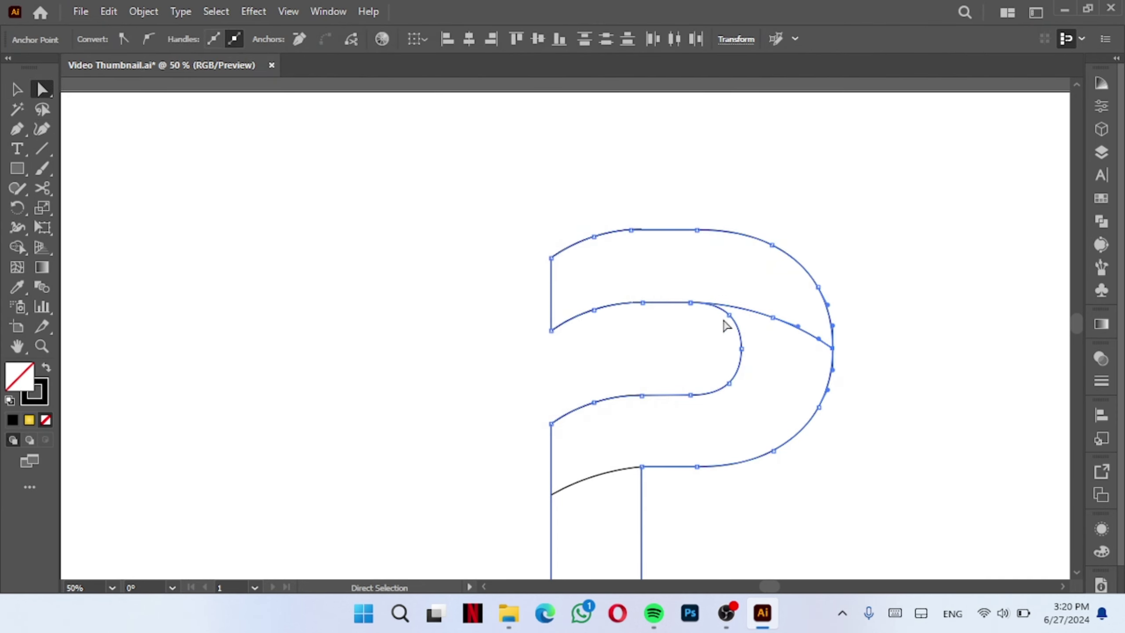
Step: Merge the overlapping anchors at the inner bowl junction, then fit the artboard and show gradient settings
{"action": "left_click_drag", "start_coordinate": [689, 302], "coordinate": [693, 305]}
{"action": "right_click", "coordinate": [698, 311]}
{"action": "left_click", "coordinate": [731, 384]}
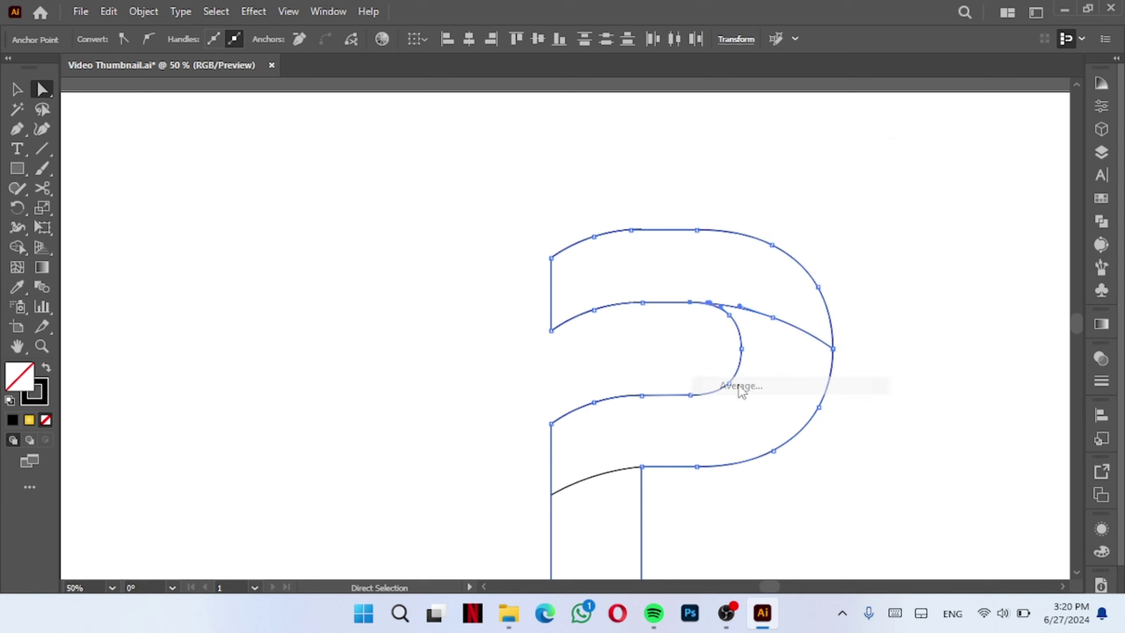
{"action": "left_click", "coordinate": [542, 359]}
{"action": "scroll", "coordinate": [862, 424], "scroll_direction": "down", "scroll_amount": 1}
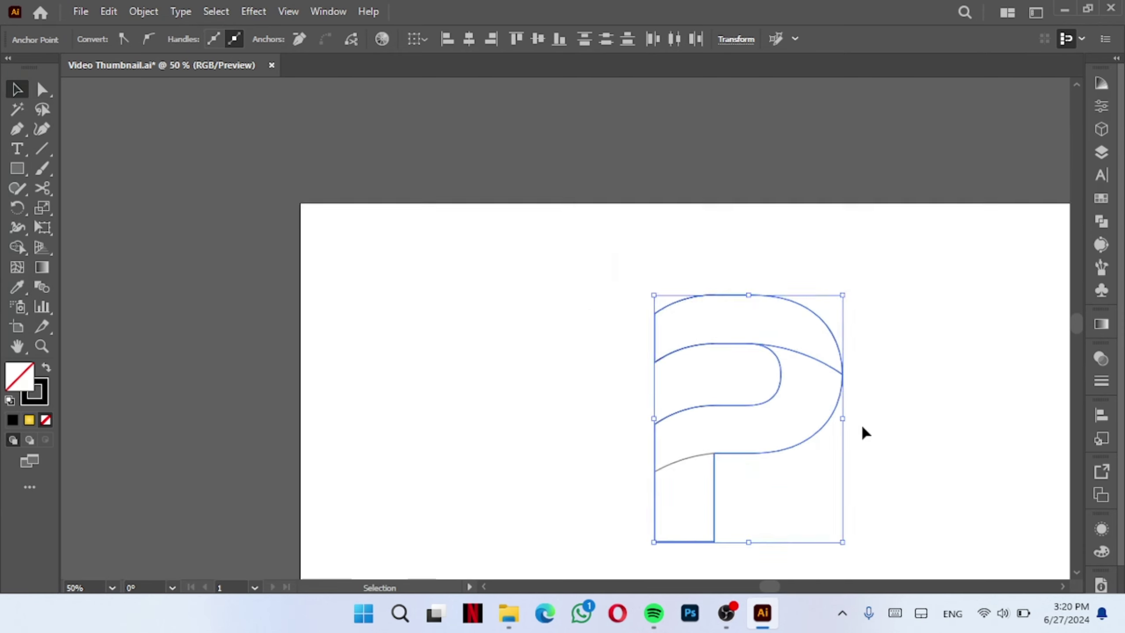
{"action": "scroll", "coordinate": [845, 405], "scroll_direction": "down", "scroll_amount": 1}
{"action": "key", "text": "ctrl+0"}
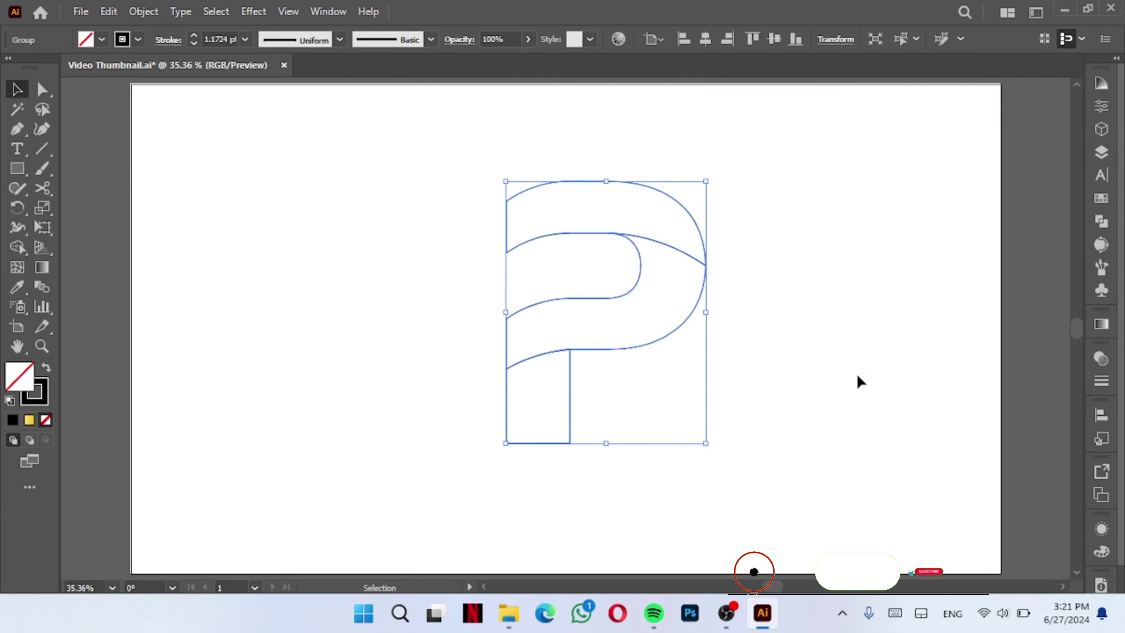
{"action": "left_click", "coordinate": [1102, 324]}
Step: Apply the White, Black gradient to the P and make its left stop red
{"action": "left_click", "coordinate": [921, 345]}
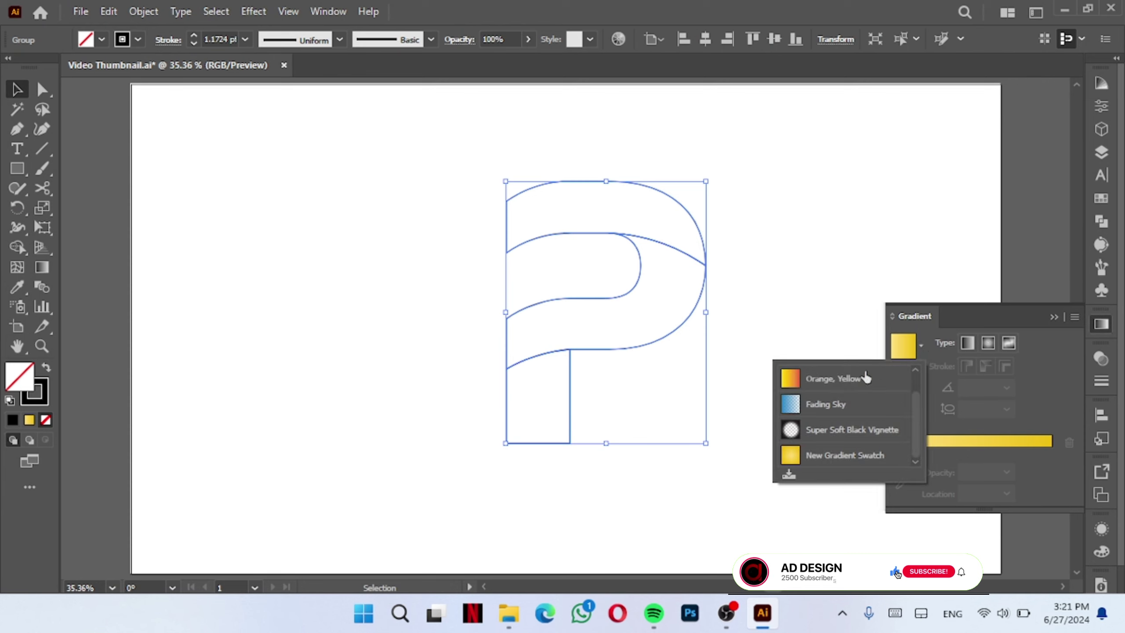
{"action": "scroll", "coordinate": [844, 390], "scroll_direction": "up", "scroll_amount": 1}
{"action": "left_click", "coordinate": [842, 378]}
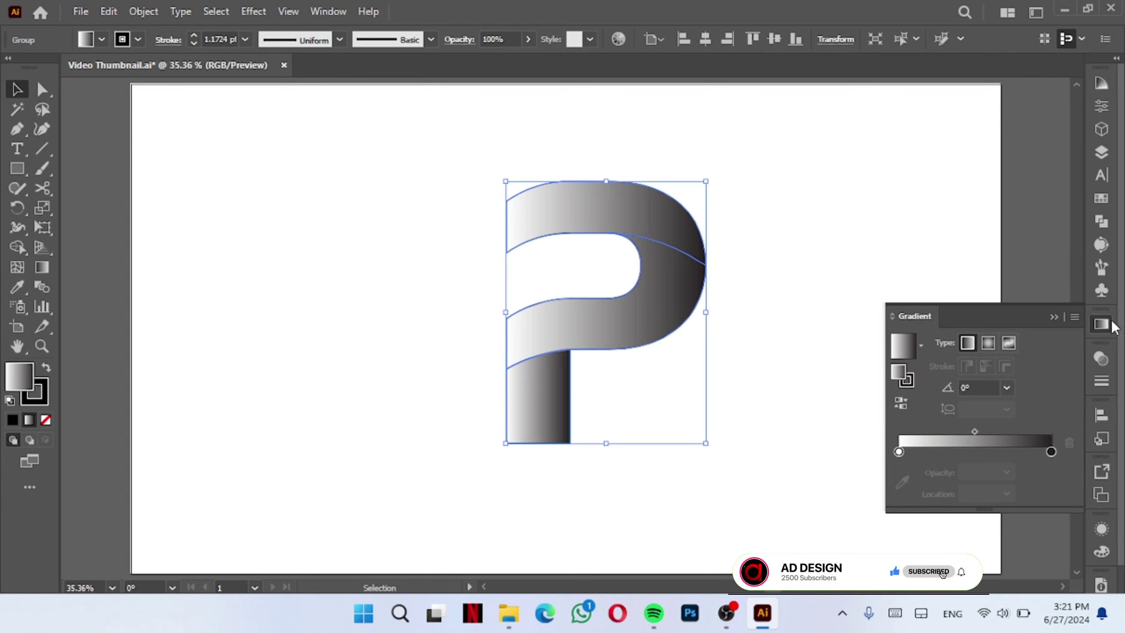
{"action": "double_click", "coordinate": [898, 451]}
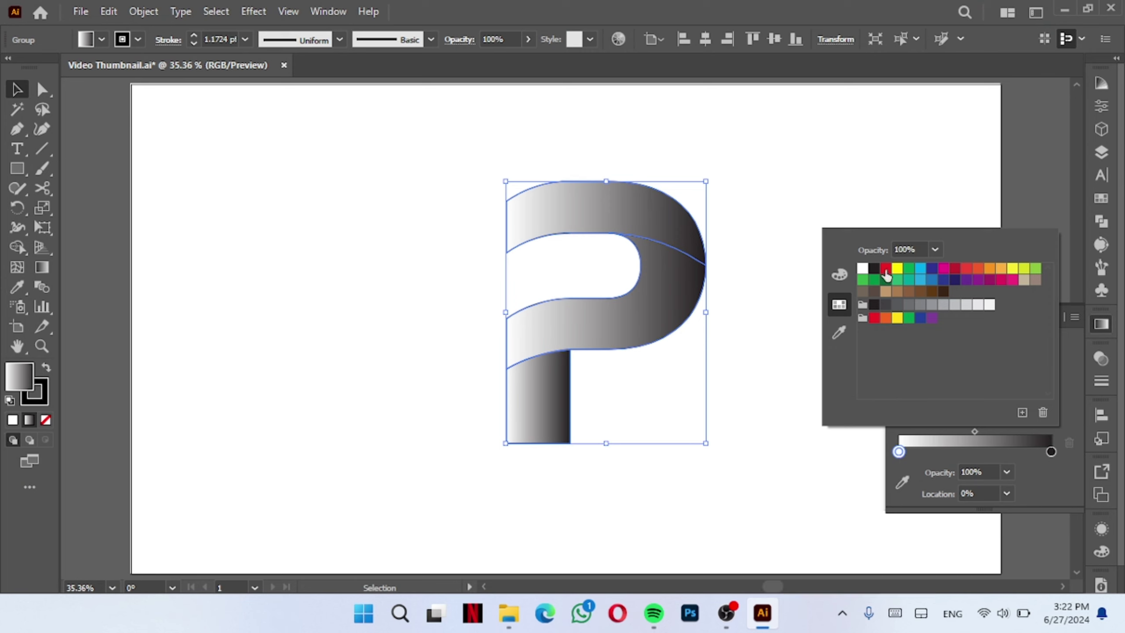
{"action": "left_click", "coordinate": [887, 274]}
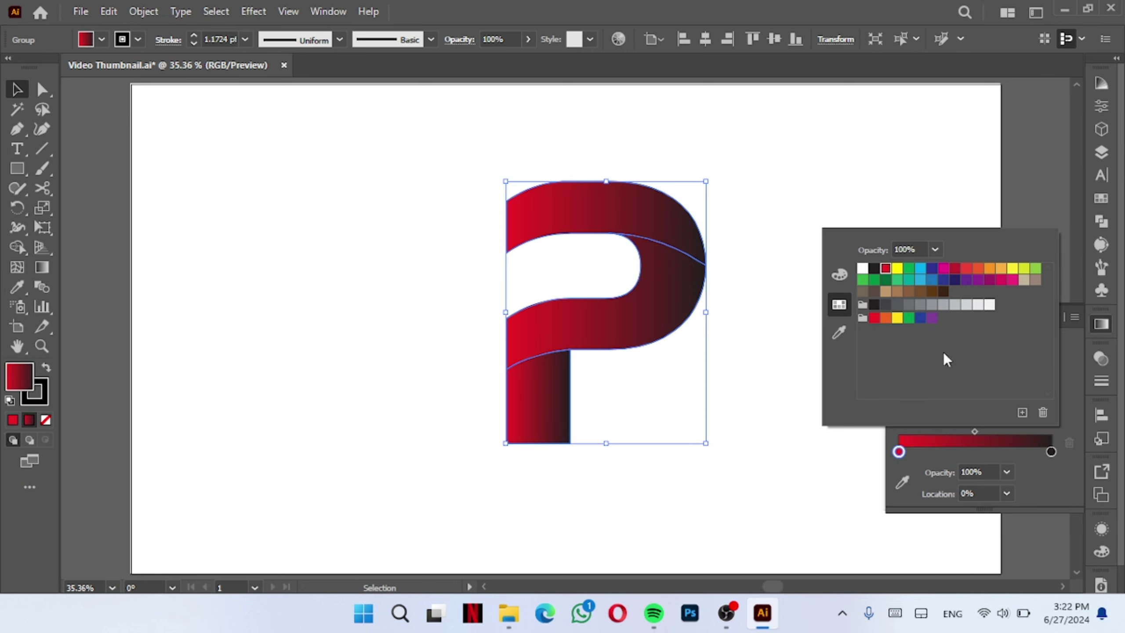
Step: Tint the right gradient stop's dark colour slightly red
{"action": "left_click", "coordinate": [1051, 452]}
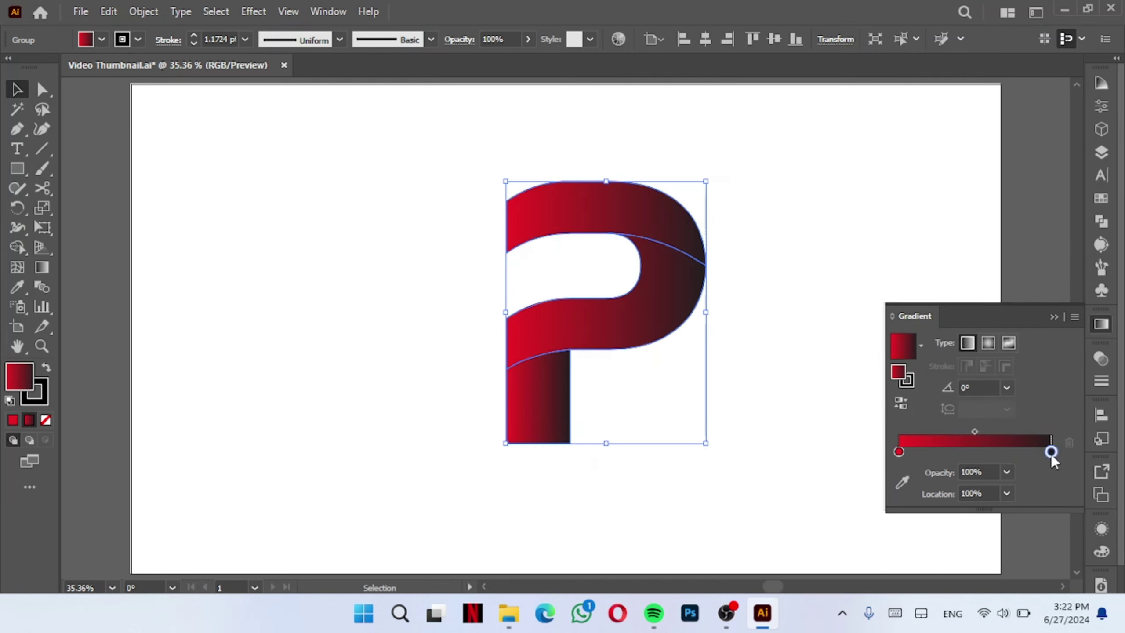
{"action": "double_click", "coordinate": [1051, 452]}
{"action": "left_click", "coordinate": [839, 275]}
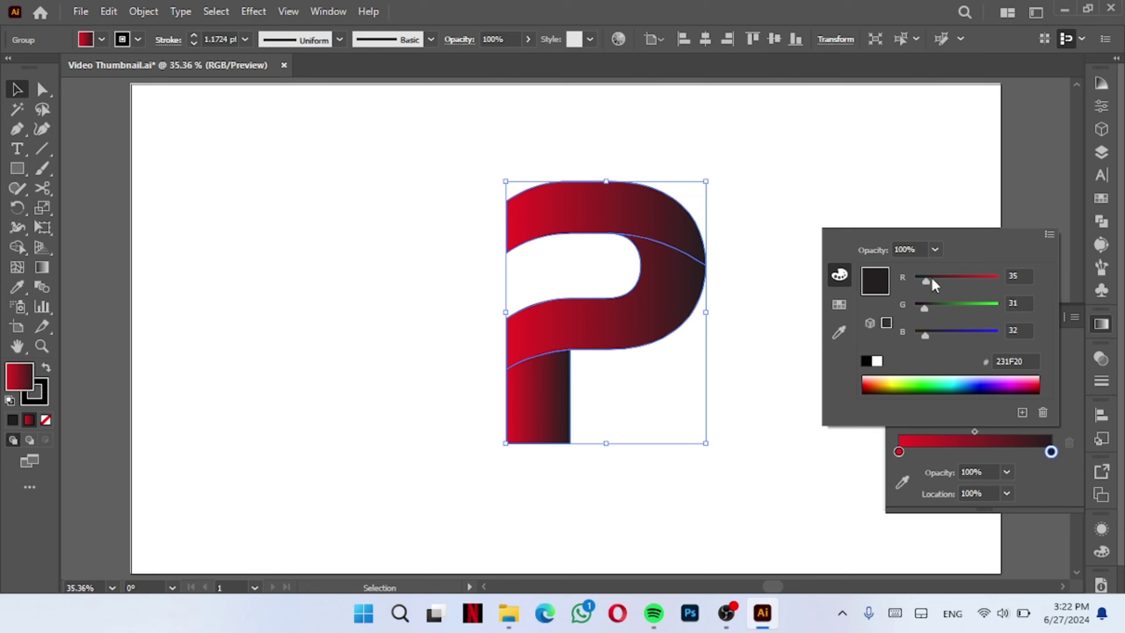
{"action": "left_click_drag", "start_coordinate": [932, 281], "coordinate": [933, 283]}
{"action": "left_click", "coordinate": [952, 328]}
{"action": "left_click", "coordinate": [844, 369]}
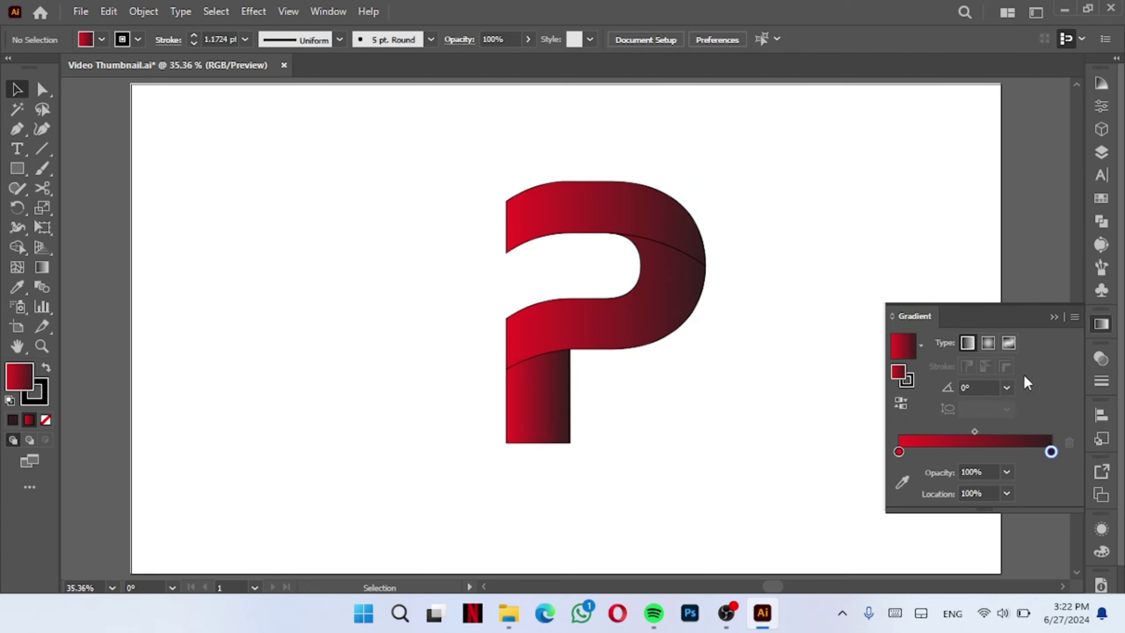
{"action": "left_click", "coordinate": [1101, 323]}
Step: Set the P group's stroke to None
{"action": "left_click", "coordinate": [673, 306]}
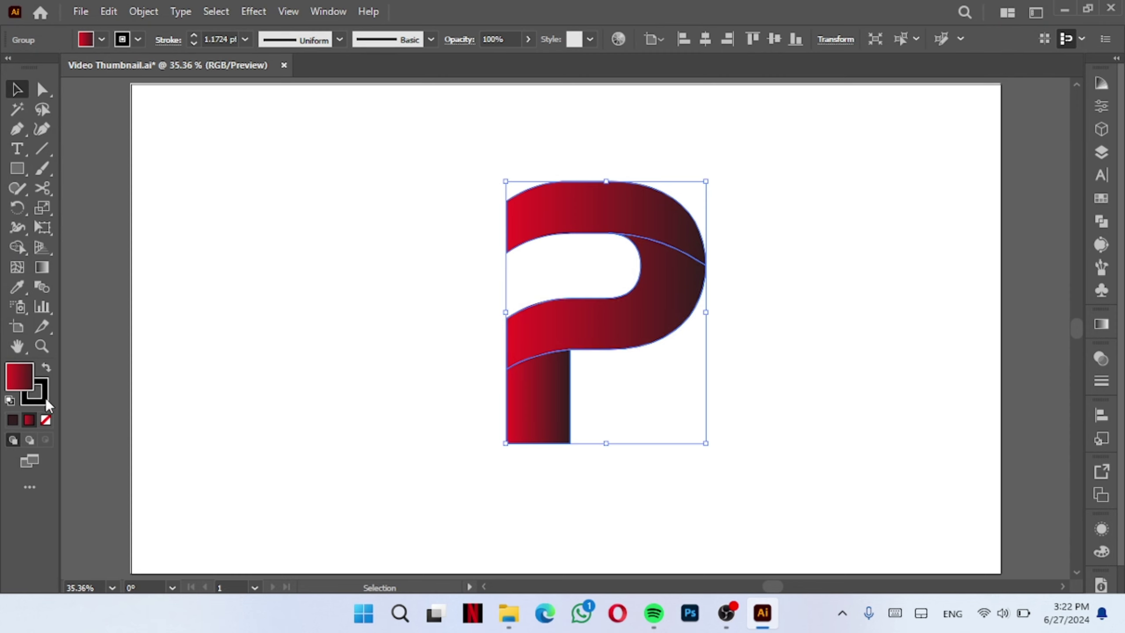
{"action": "left_click", "coordinate": [122, 40]}
{"action": "left_click", "coordinate": [11, 60]}
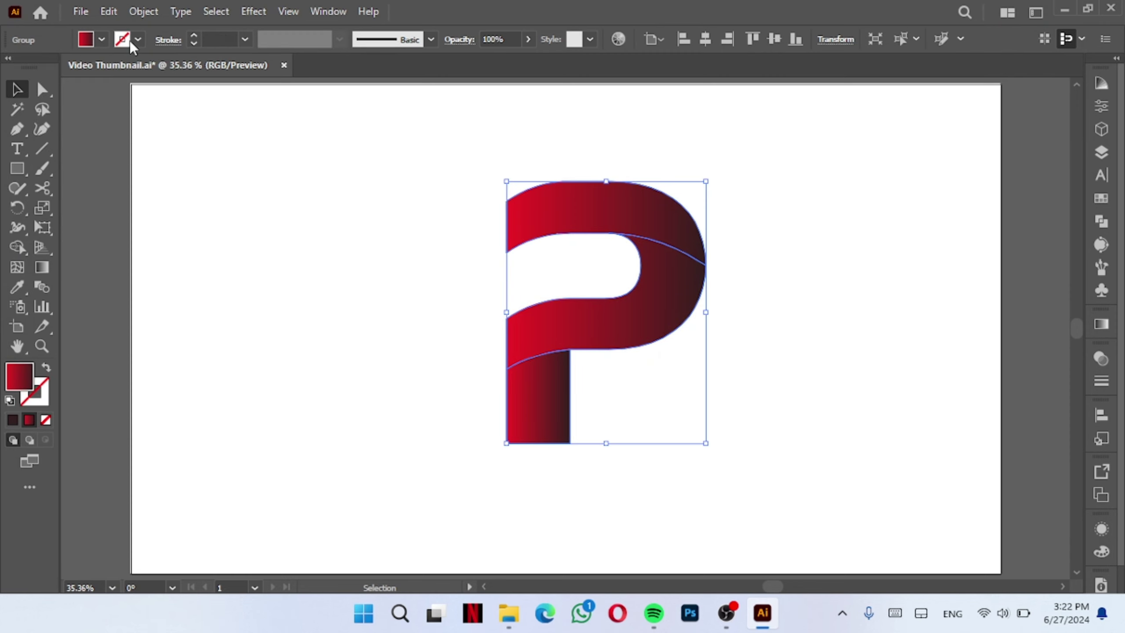
{"action": "left_click", "coordinate": [407, 312]}
{"action": "left_click", "coordinate": [648, 316]}
Step: Ungroup the P and redraw the bowl section's gradient diagonally across it
{"action": "right_click", "coordinate": [648, 316]}
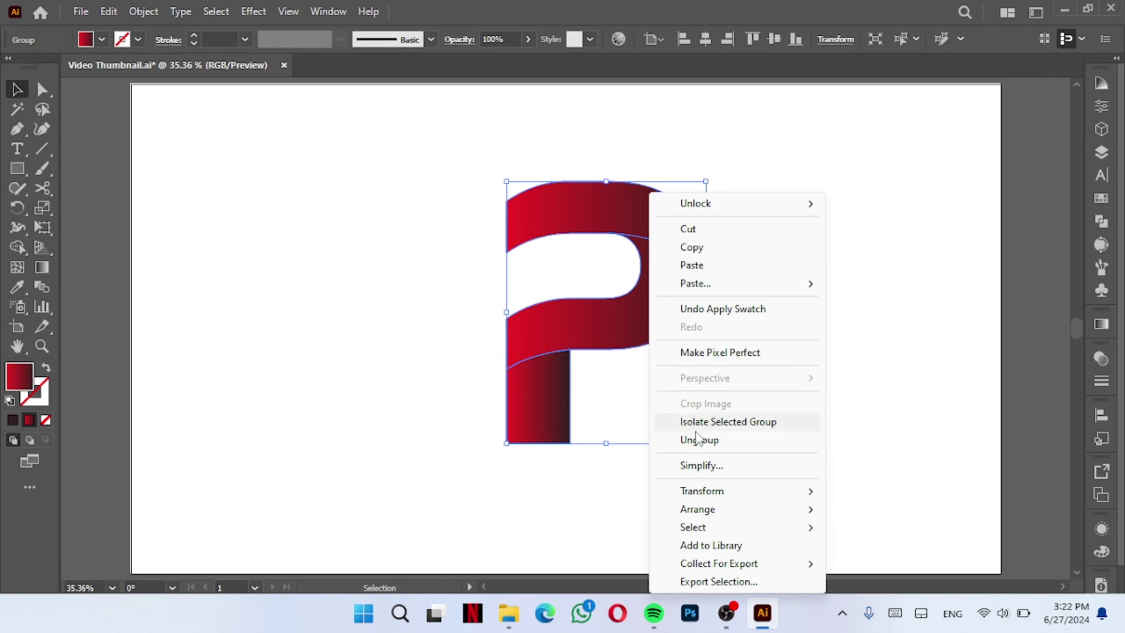
{"action": "left_click", "coordinate": [692, 440]}
{"action": "left_click", "coordinate": [638, 337]}
{"action": "left_click", "coordinate": [41, 267]}
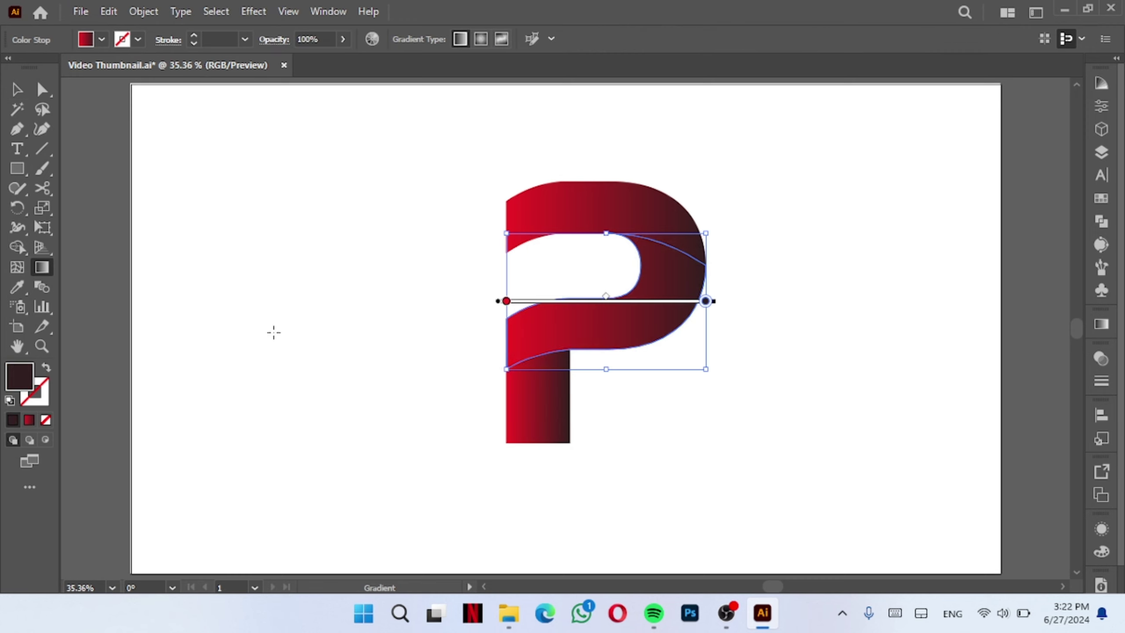
{"action": "left_click_drag", "start_coordinate": [560, 461], "coordinate": [661, 159]}
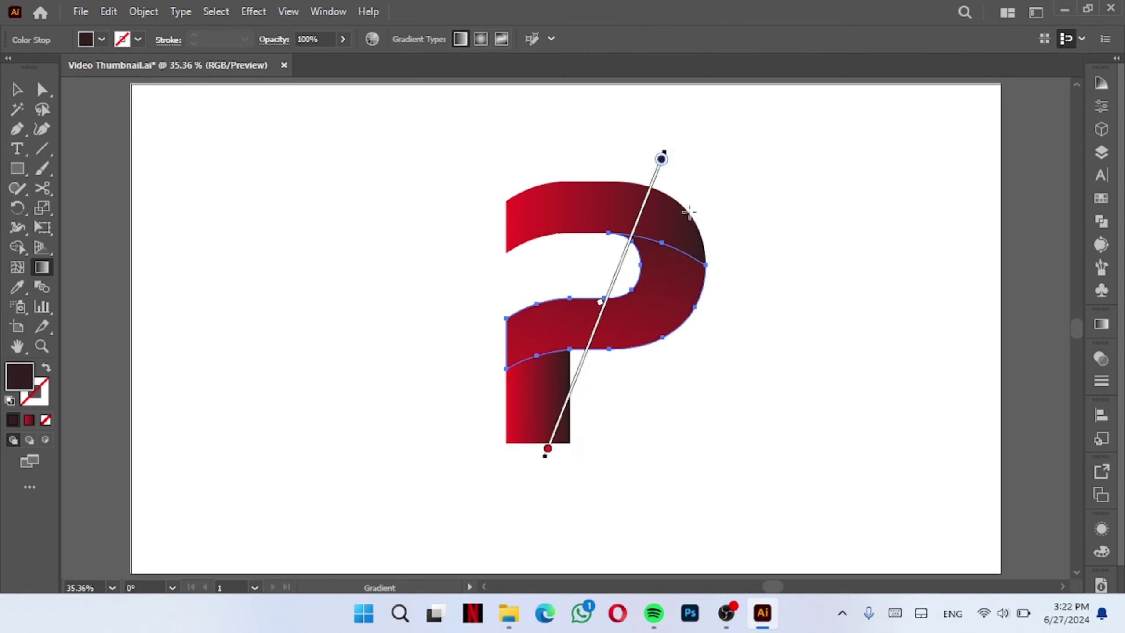
Step: Move the bowl gradient's red and dark stops in toward the bowl's inner edge
{"action": "left_click_drag", "start_coordinate": [601, 310], "coordinate": [646, 205]}
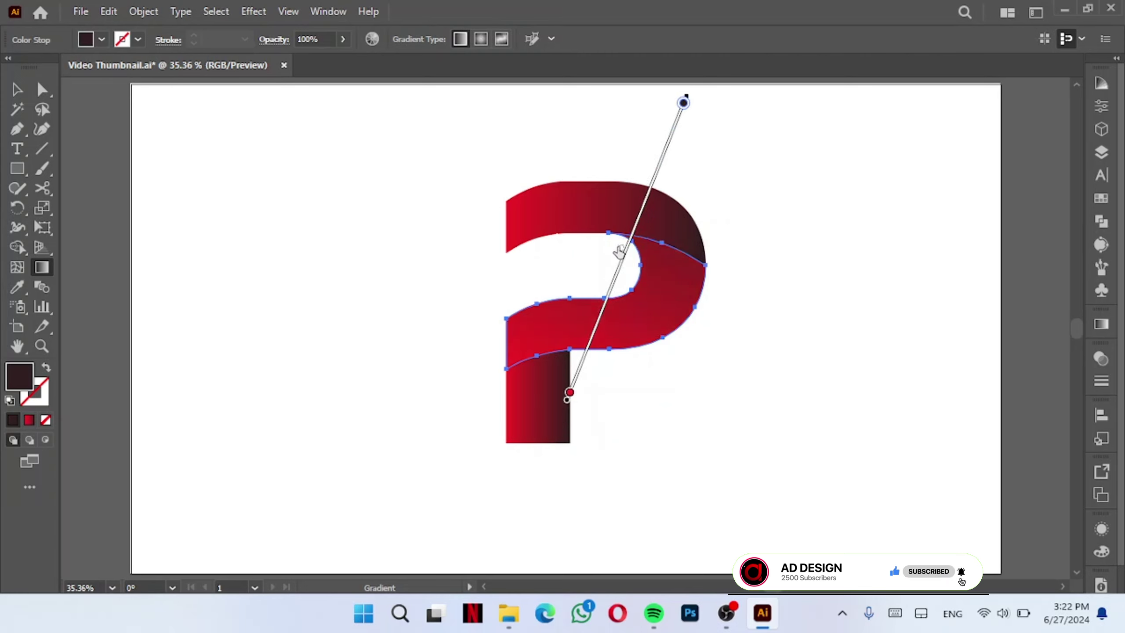
{"action": "left_click_drag", "start_coordinate": [570, 393], "coordinate": [577, 376]}
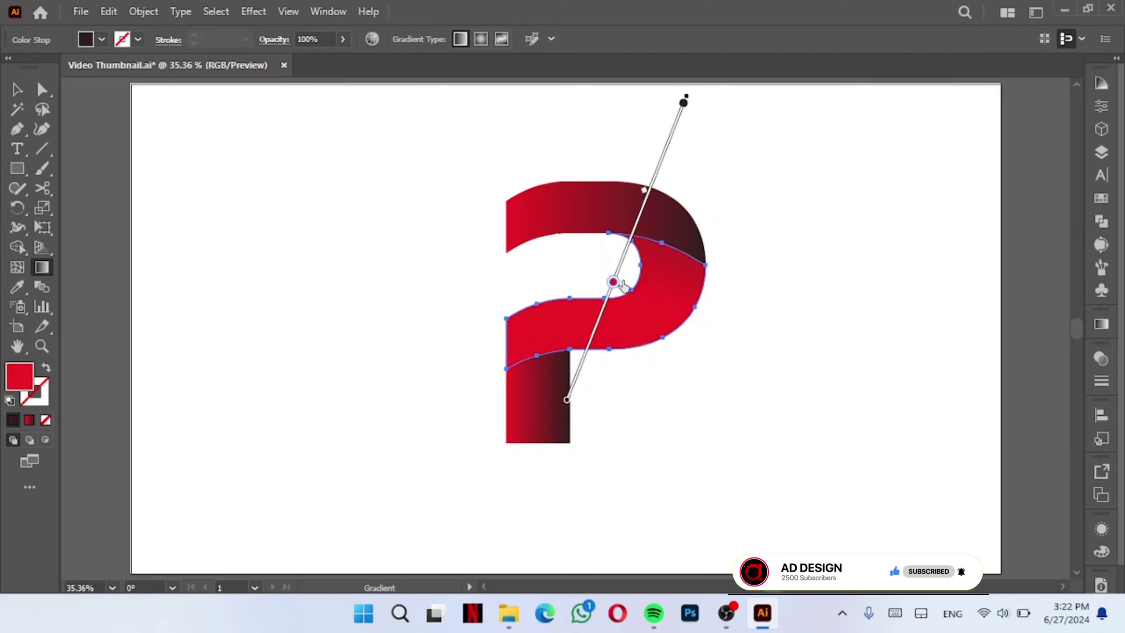
{"action": "left_click_drag", "start_coordinate": [623, 286], "coordinate": [627, 275]}
{"action": "mouse_move", "coordinate": [684, 104]}
{"action": "left_mouse_down"}
{"action": "mouse_move", "coordinate": [621, 240]}
{"action": "mouse_move", "coordinate": [611, 299]}
{"action": "left_mouse_up"}
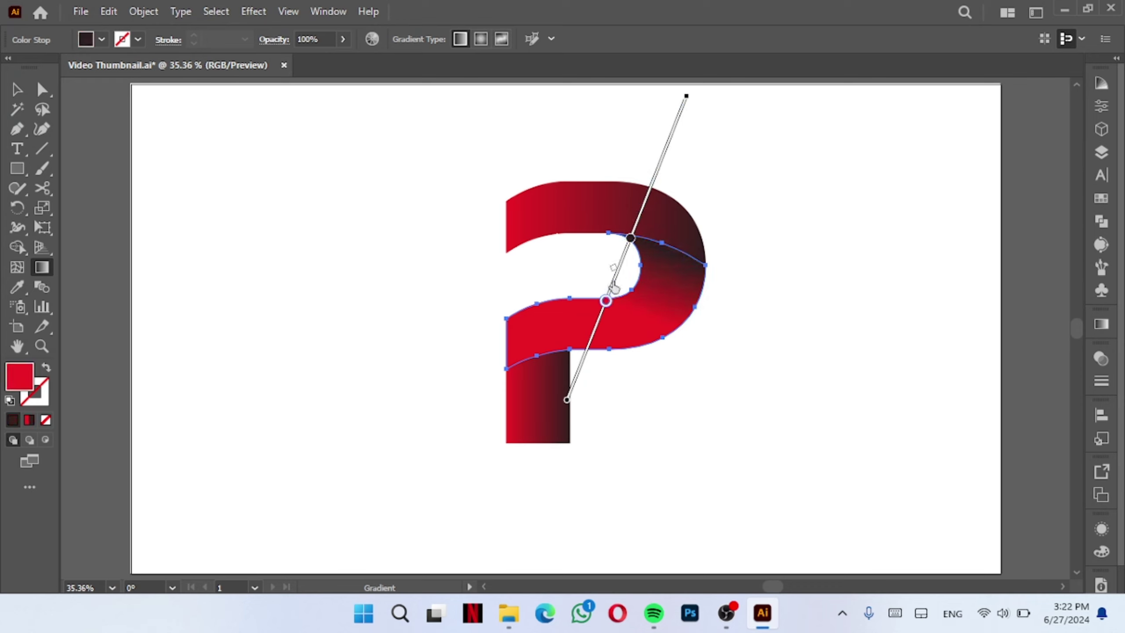
{"action": "left_click", "coordinate": [632, 236]}
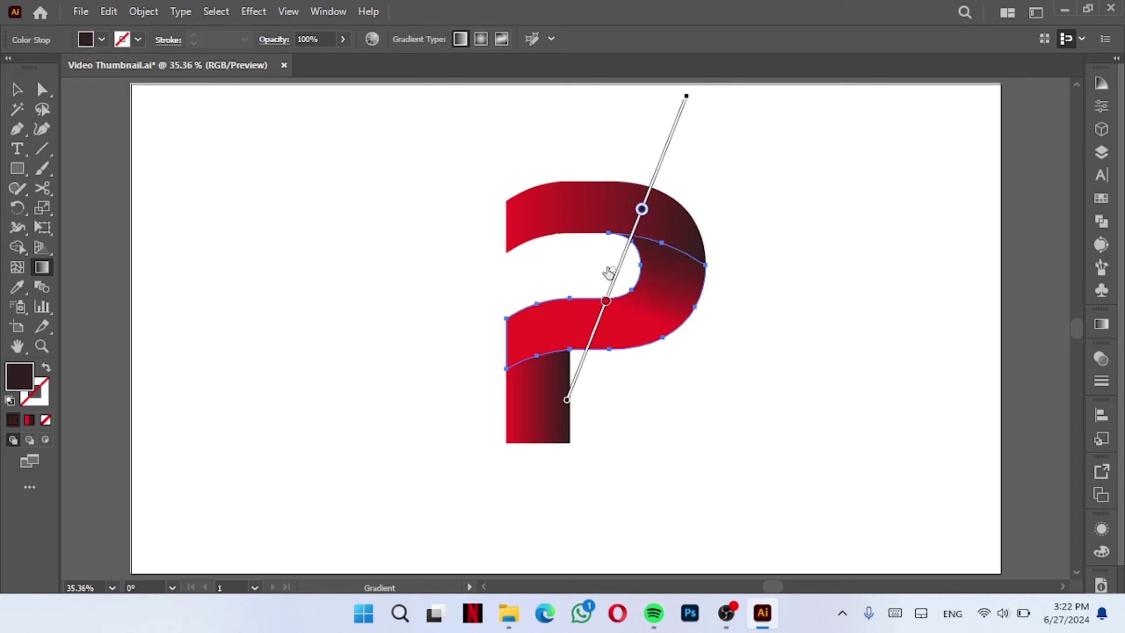
{"action": "key", "text": "v"}
{"action": "left_click", "coordinate": [698, 262]}
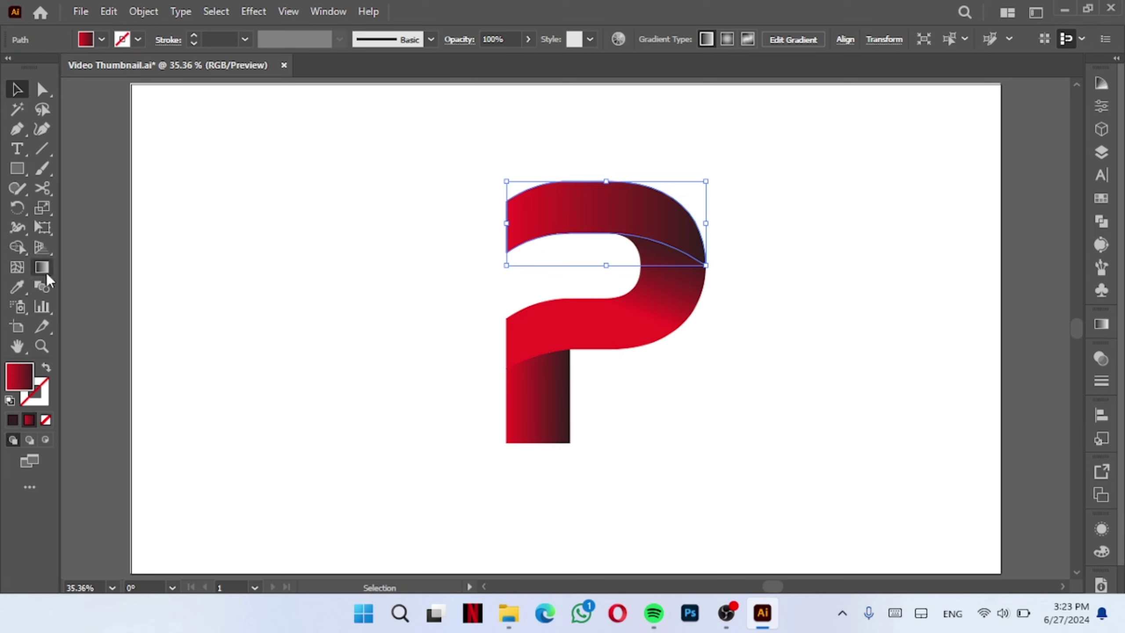
Step: Give the top section a horizontal dark-to-red gradient, adjusting where the red takes over
{"action": "left_click", "coordinate": [43, 269]}
{"action": "mouse_move", "coordinate": [441, 233]}
{"action": "left_mouse_down"}
{"action": "mouse_move", "coordinate": [856, 230]}
{"action": "mouse_move", "coordinate": [698, 246]}
{"action": "mouse_move", "coordinate": [316, 243]}
{"action": "mouse_move", "coordinate": [280, 222]}
{"action": "left_mouse_up"}
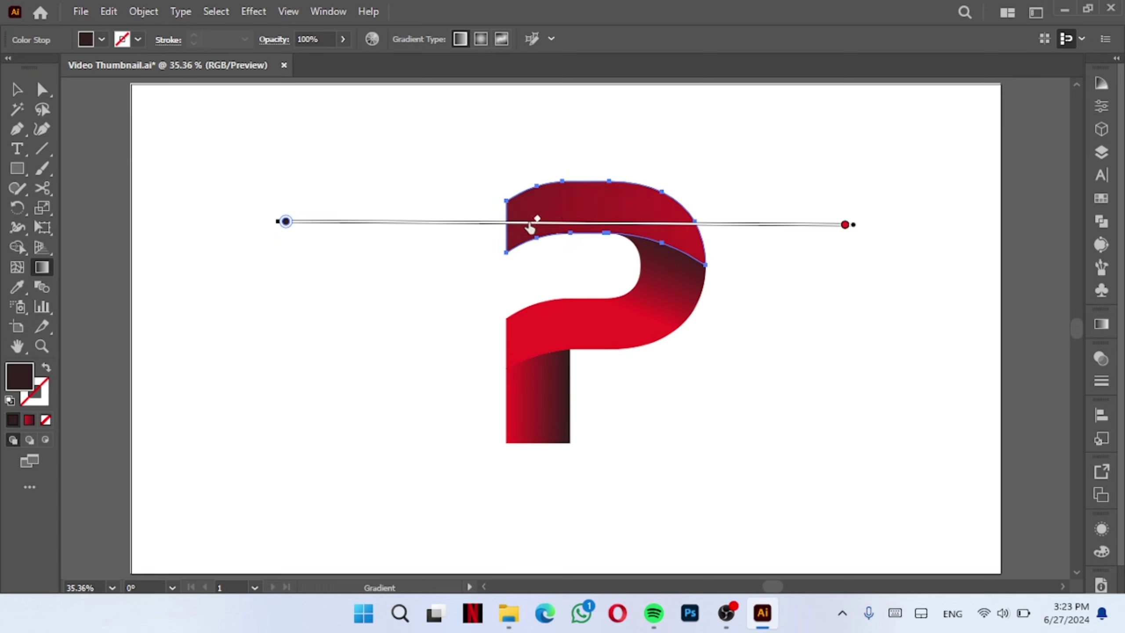
{"action": "left_click_drag", "start_coordinate": [845, 227], "coordinate": [599, 224]}
{"action": "left_click_drag", "start_coordinate": [286, 221], "coordinate": [291, 221]}
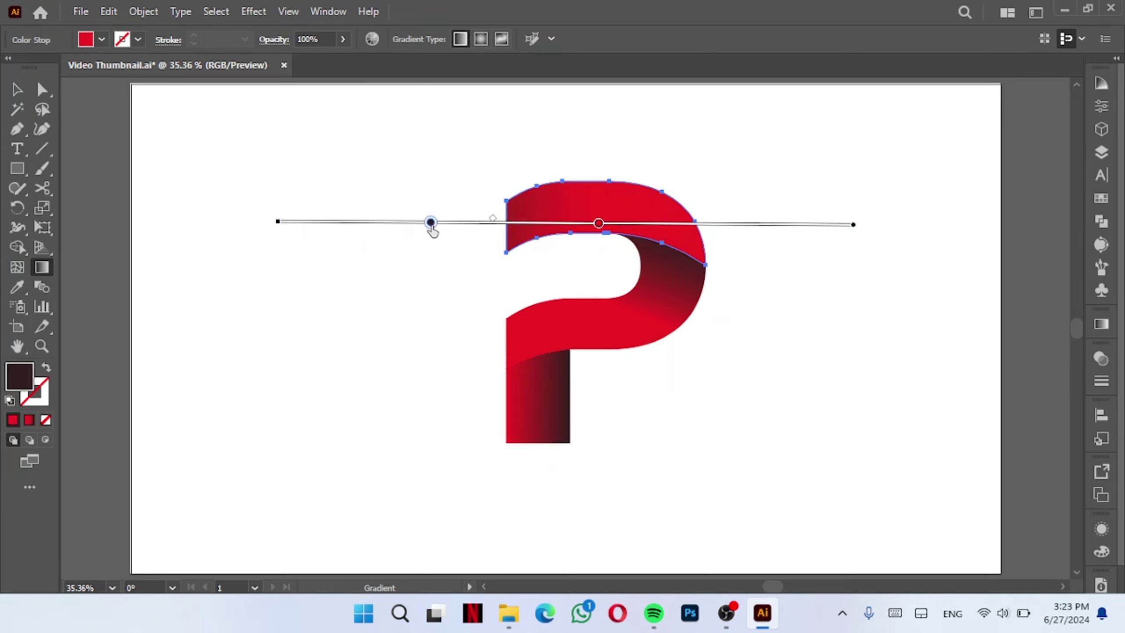
{"action": "left_click_drag", "start_coordinate": [599, 223], "coordinate": [609, 223]}
{"action": "double_click", "coordinate": [609, 224]}
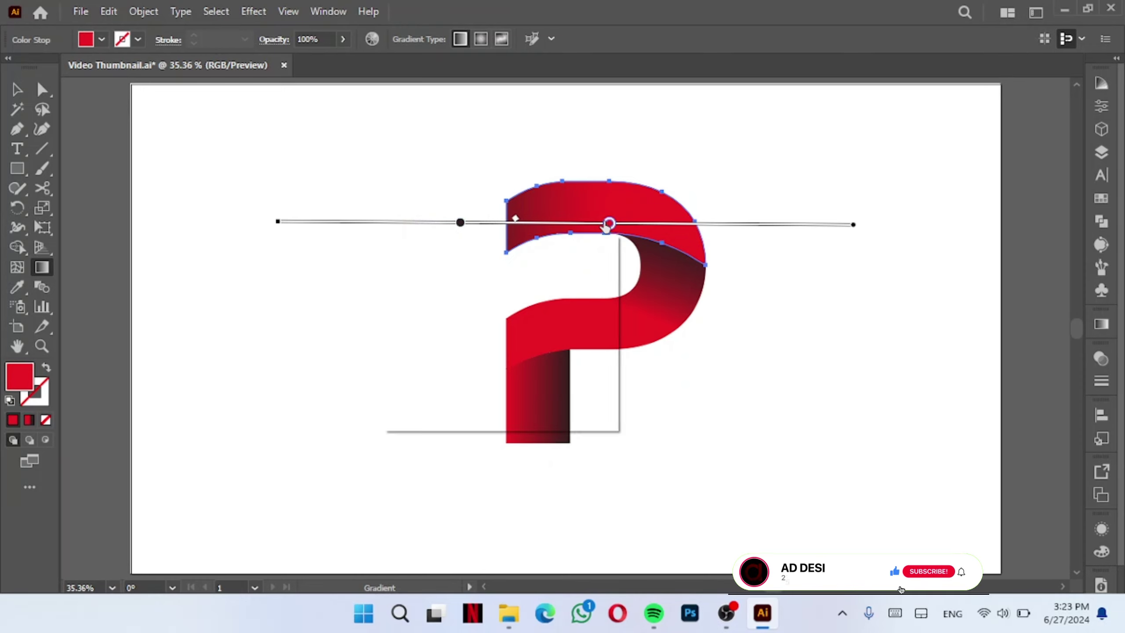
{"action": "left_click", "coordinate": [610, 224]}
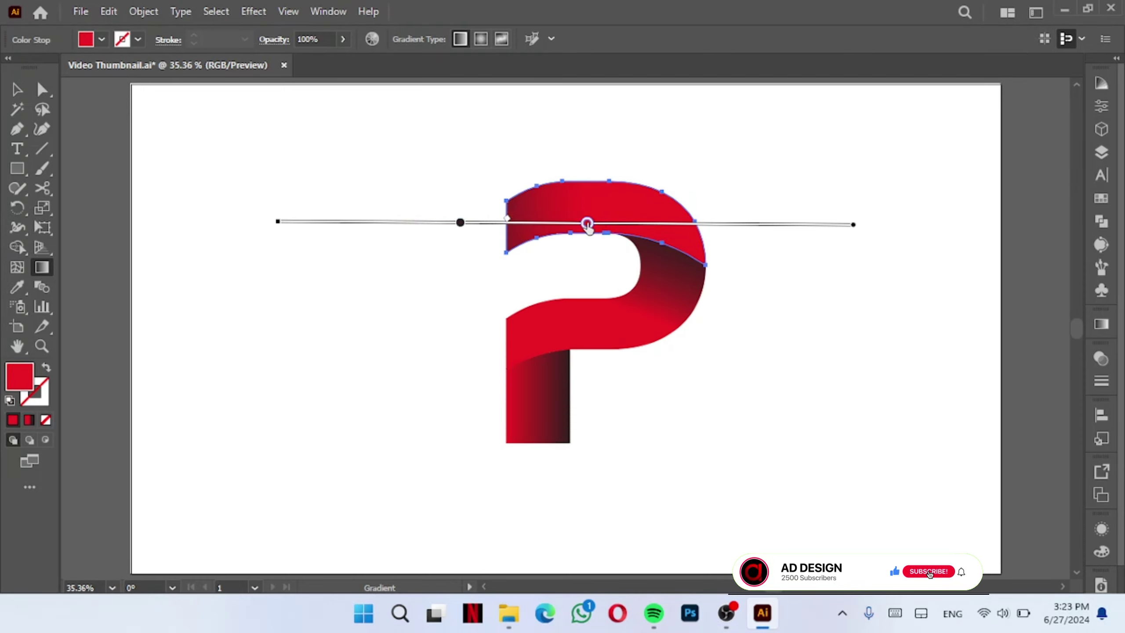
{"action": "key", "text": "v"}
{"action": "left_click", "coordinate": [709, 404]}
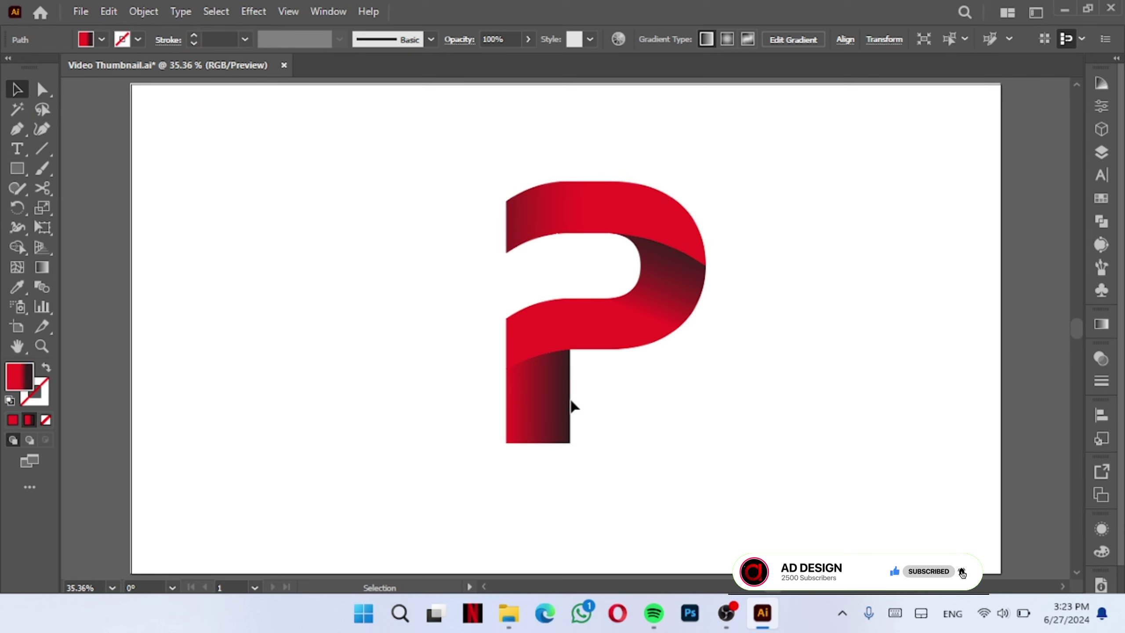
Step: Give the stem a vertical gradient darkening under the bowl and turning red lower down
{"action": "left_click", "coordinate": [562, 401]}
{"action": "key", "text": "g"}
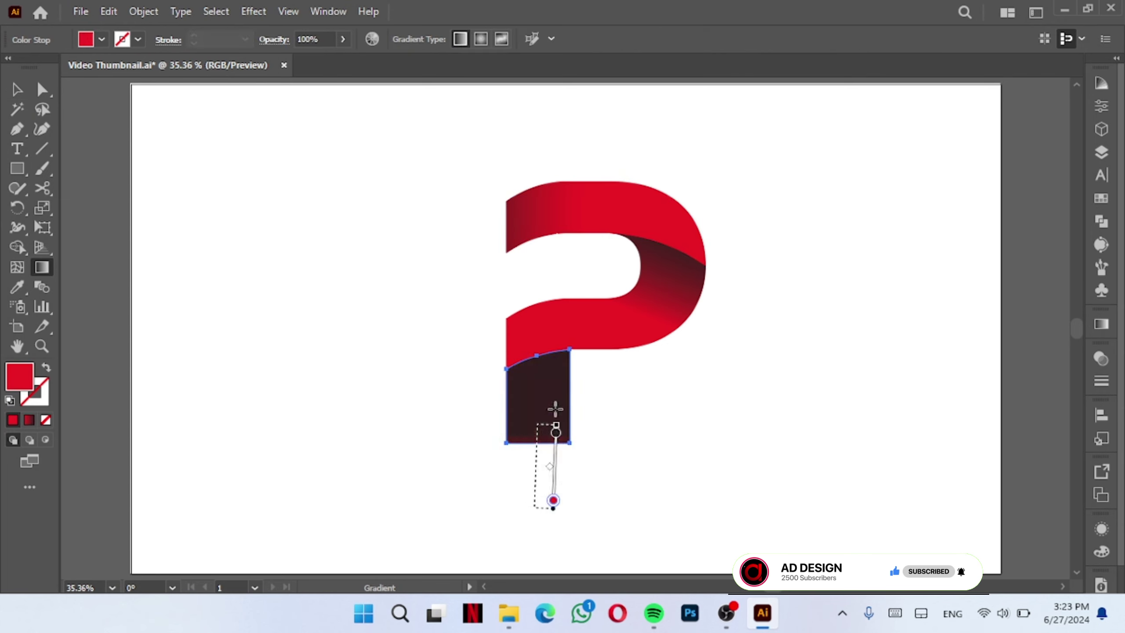
{"action": "mouse_move", "coordinate": [552, 503]}
{"action": "left_mouse_down"}
{"action": "mouse_move", "coordinate": [550, 441]}
{"action": "mouse_move", "coordinate": [449, 261]}
{"action": "mouse_move", "coordinate": [452, 189]}
{"action": "mouse_move", "coordinate": [475, 220]}
{"action": "left_mouse_up"}
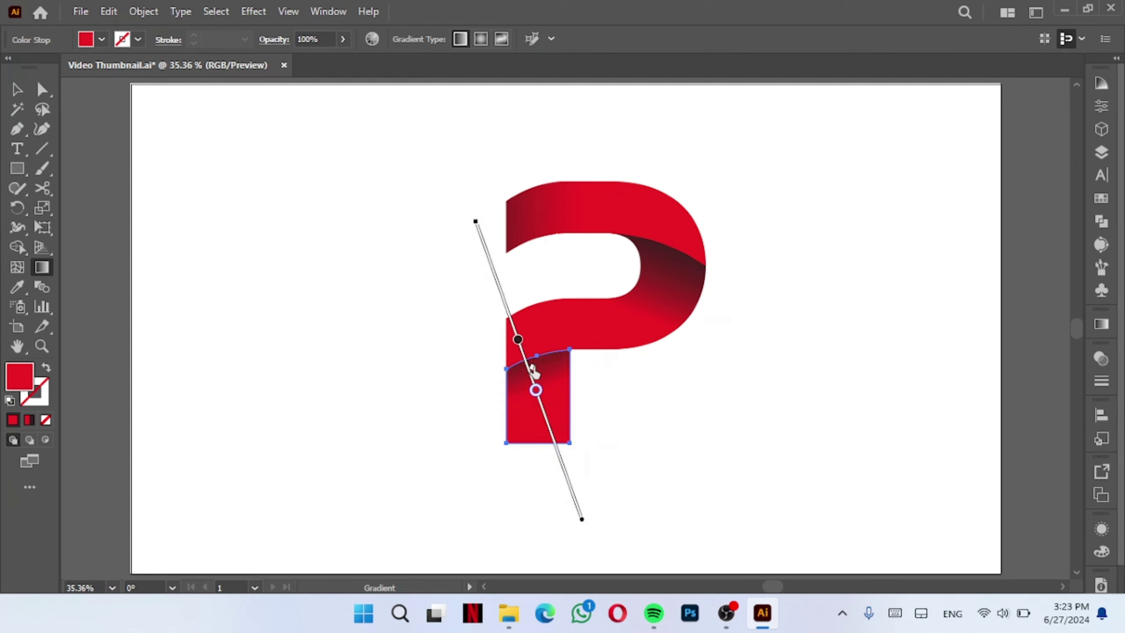
{"action": "key", "text": "v"}
{"action": "left_click", "coordinate": [691, 464]}
{"action": "left_click", "coordinate": [547, 414]}
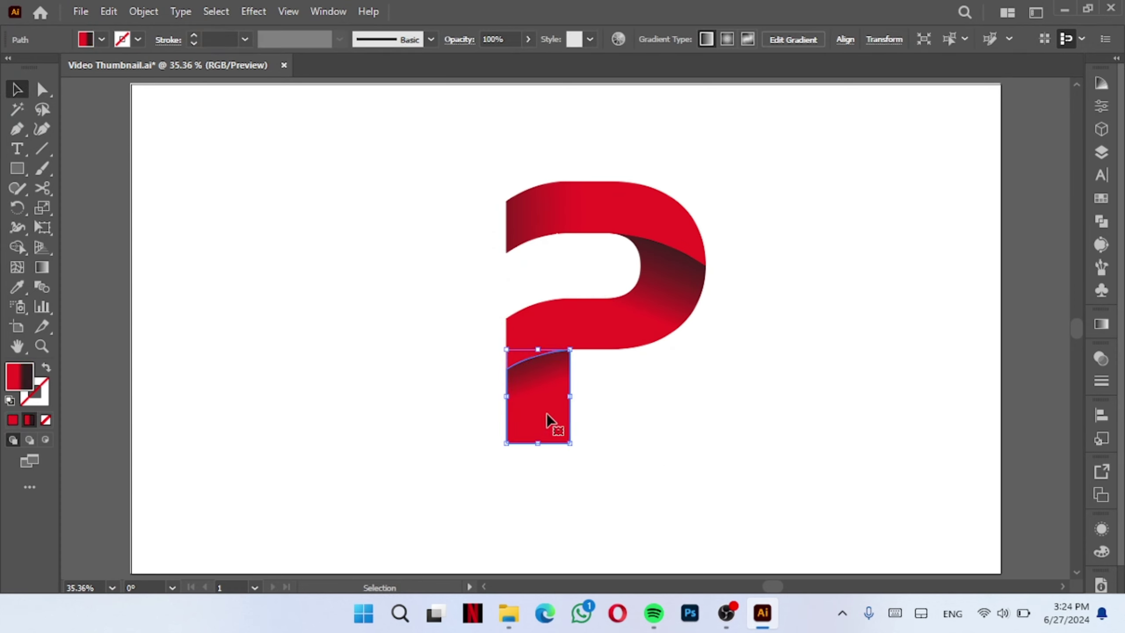
{"action": "left_click", "coordinate": [41, 267]}
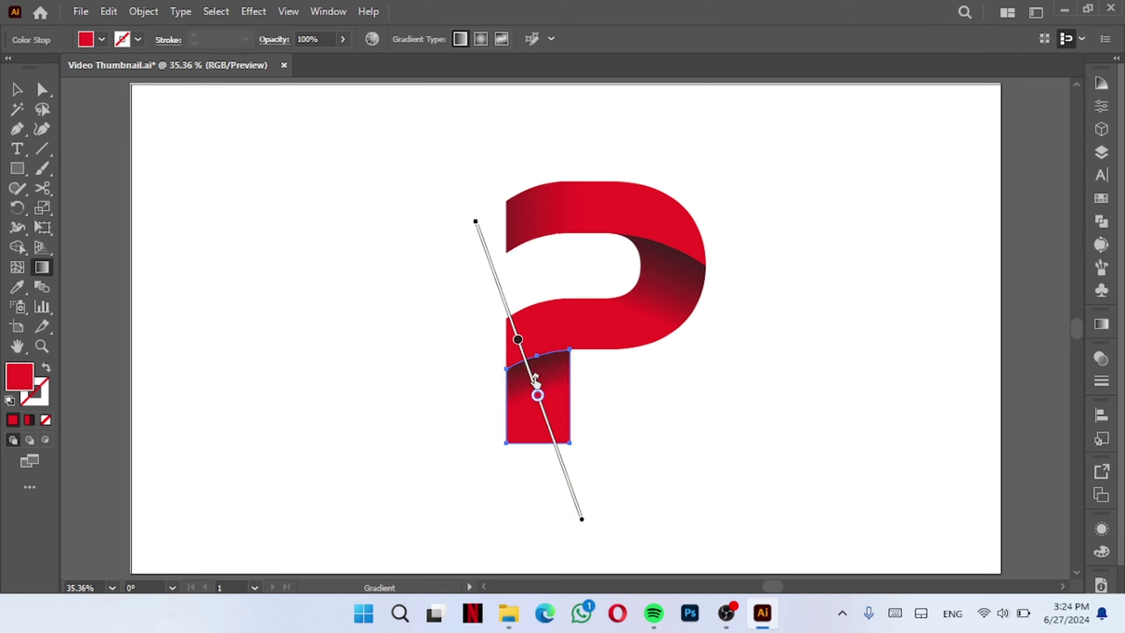
{"action": "left_click_drag", "start_coordinate": [537, 394], "coordinate": [541, 406]}
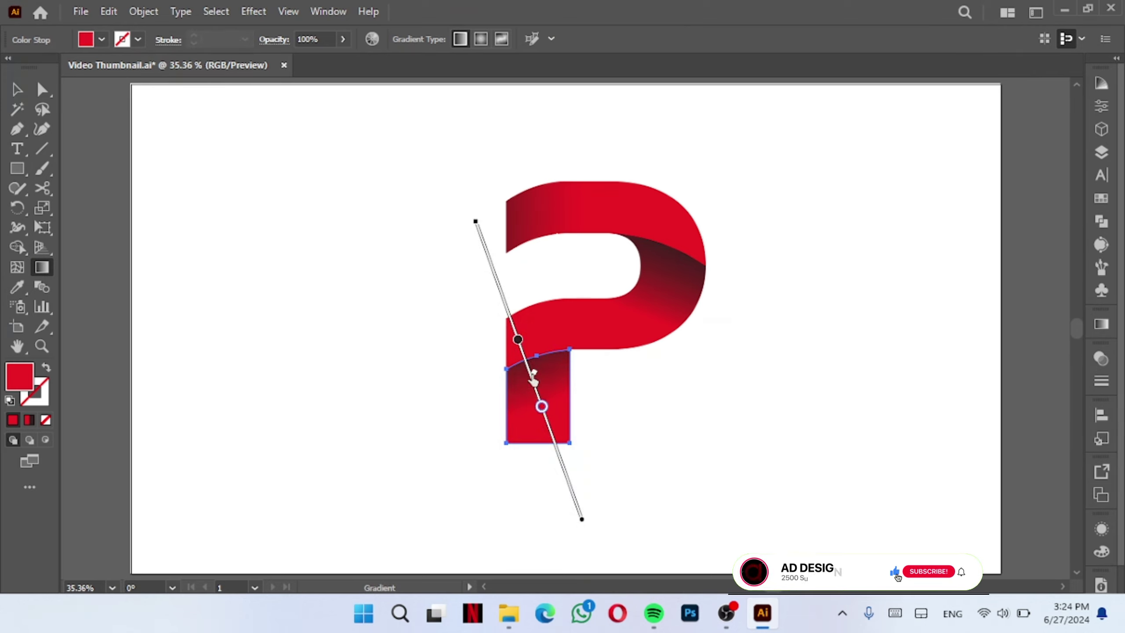
Step: Round the P's top-left and bottom-left corners using the live-corner widgets
{"action": "key", "text": "v"}
{"action": "left_click", "coordinate": [641, 394]}
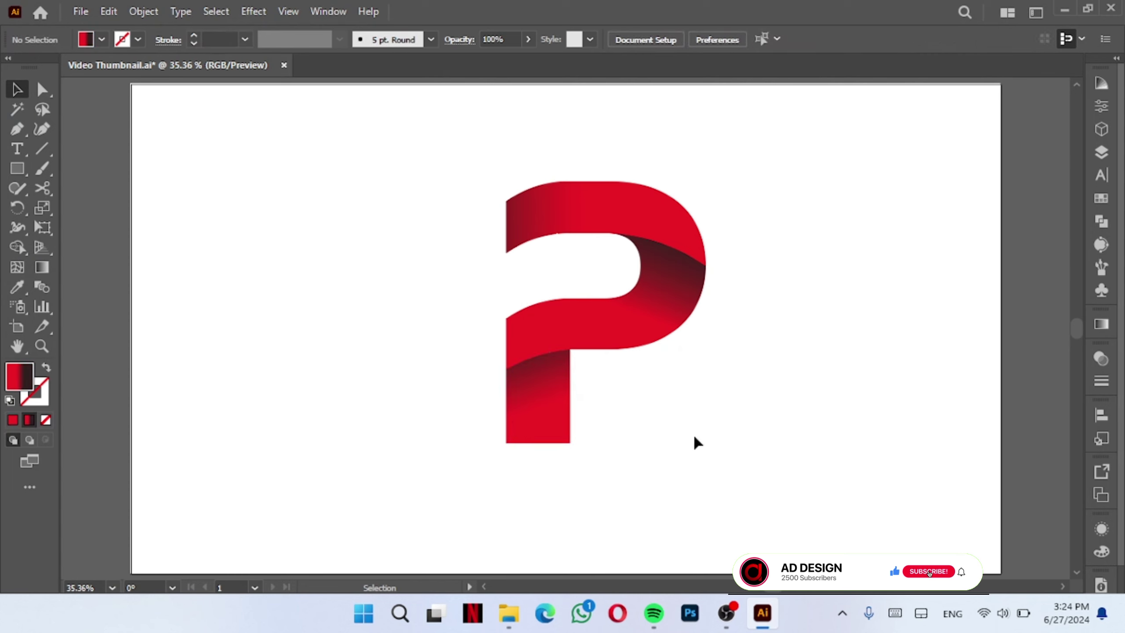
{"action": "left_click_drag", "start_coordinate": [693, 433], "coordinate": [454, 206]}
{"action": "key", "text": "a"}
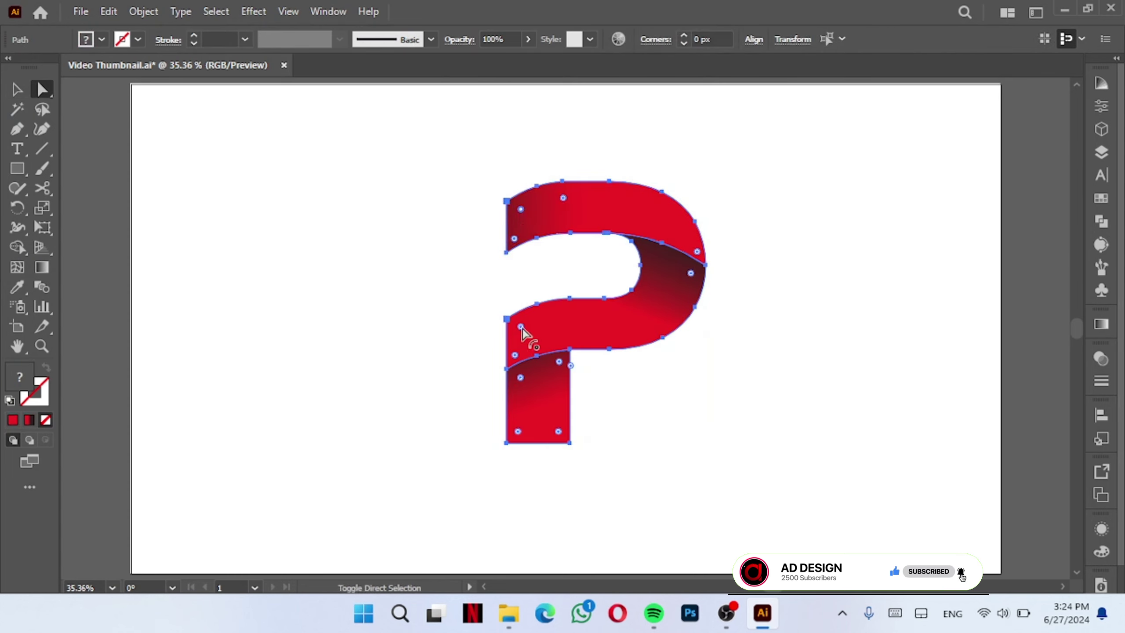
{"action": "left_click_drag", "start_coordinate": [522, 330], "coordinate": [615, 443]}
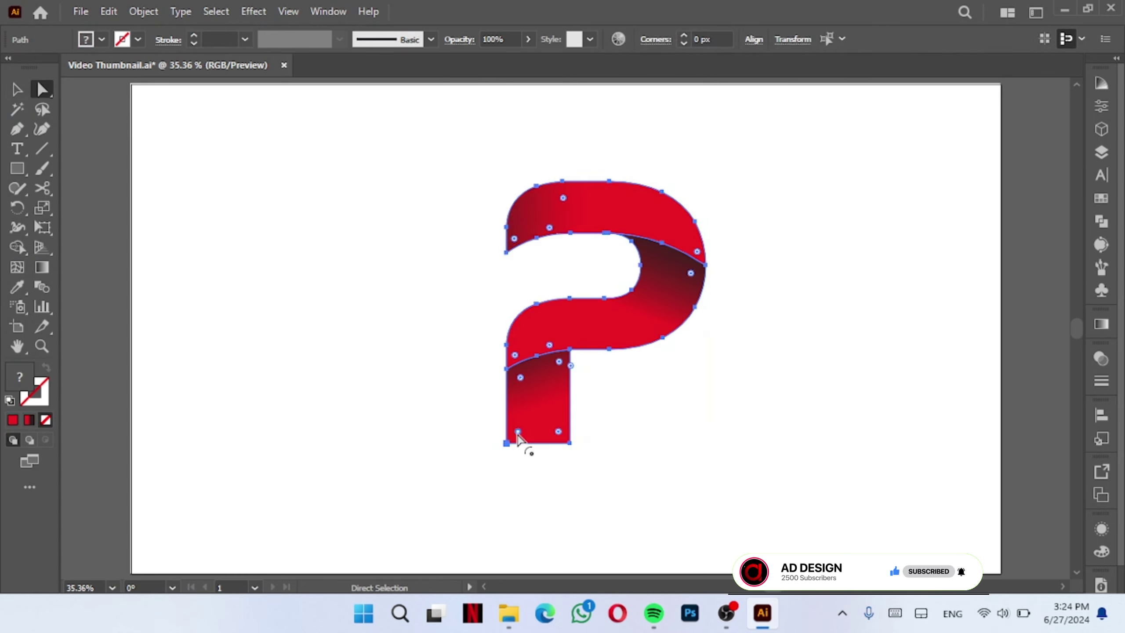
{"action": "left_click_drag", "start_coordinate": [518, 437], "coordinate": [577, 445]}
Step: Scale the whole P down slightly, shifting it left
{"action": "key", "text": "v"}
{"action": "left_click", "coordinate": [775, 429]}
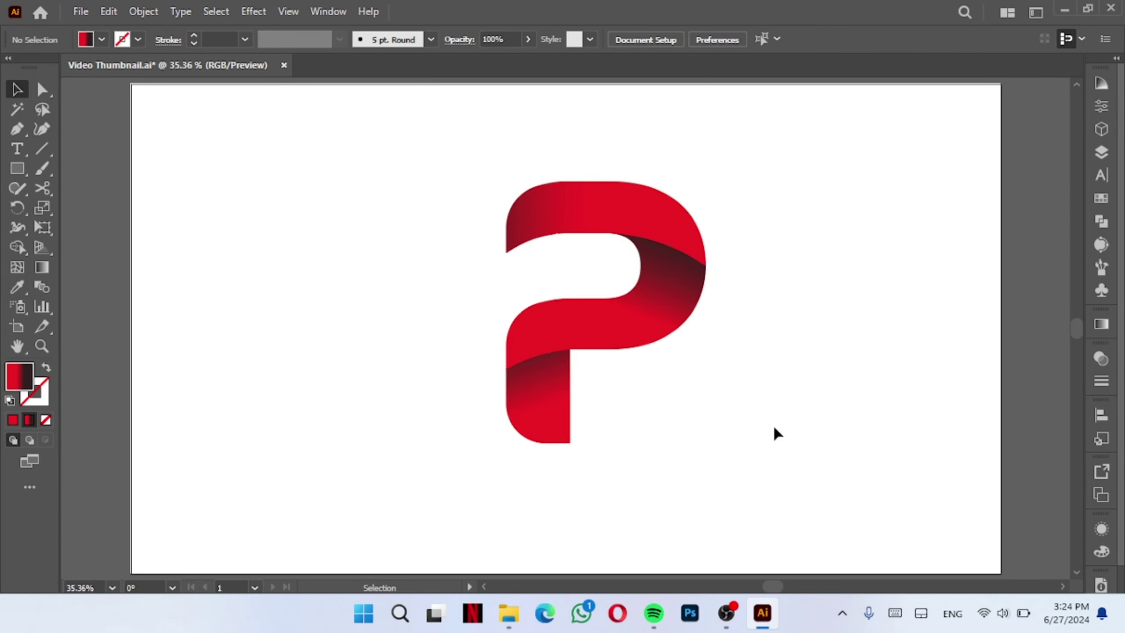
{"action": "left_click_drag", "start_coordinate": [774, 429], "coordinate": [459, 221]}
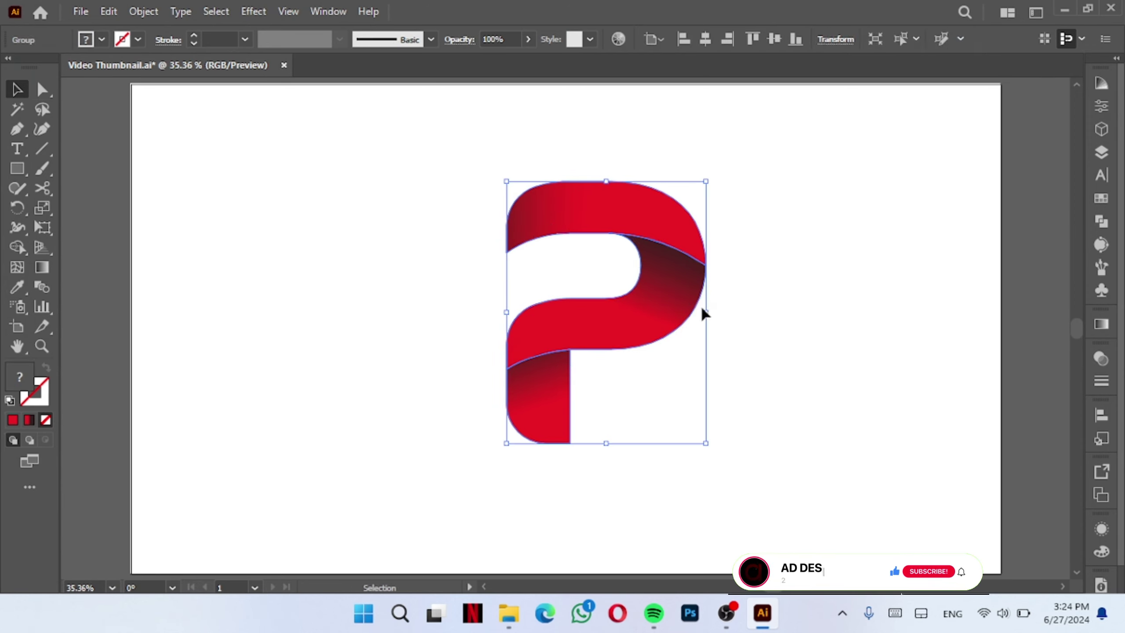
{"action": "left_click_drag", "start_coordinate": [705, 314], "coordinate": [577, 313]}
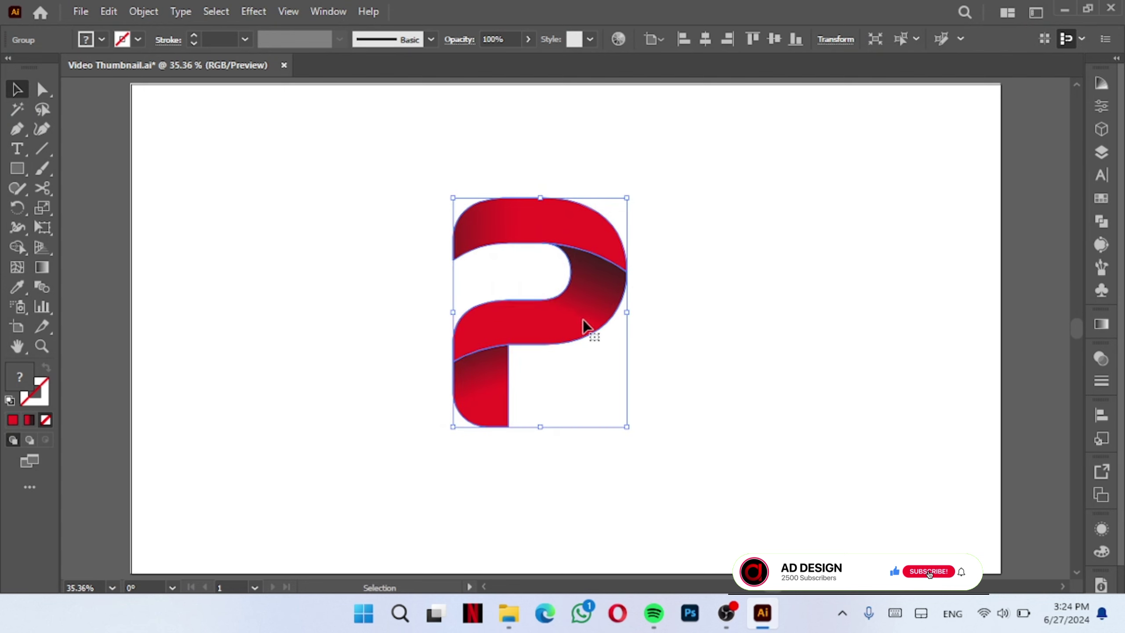
Step: Draw a flat ellipse below the P with a radial black-to-transparent gradient fill
{"action": "left_click", "coordinate": [729, 412]}
{"action": "left_click_drag", "start_coordinate": [16, 169], "coordinate": [66, 210]}
{"action": "left_click_drag", "start_coordinate": [446, 445], "coordinate": [515, 457]}
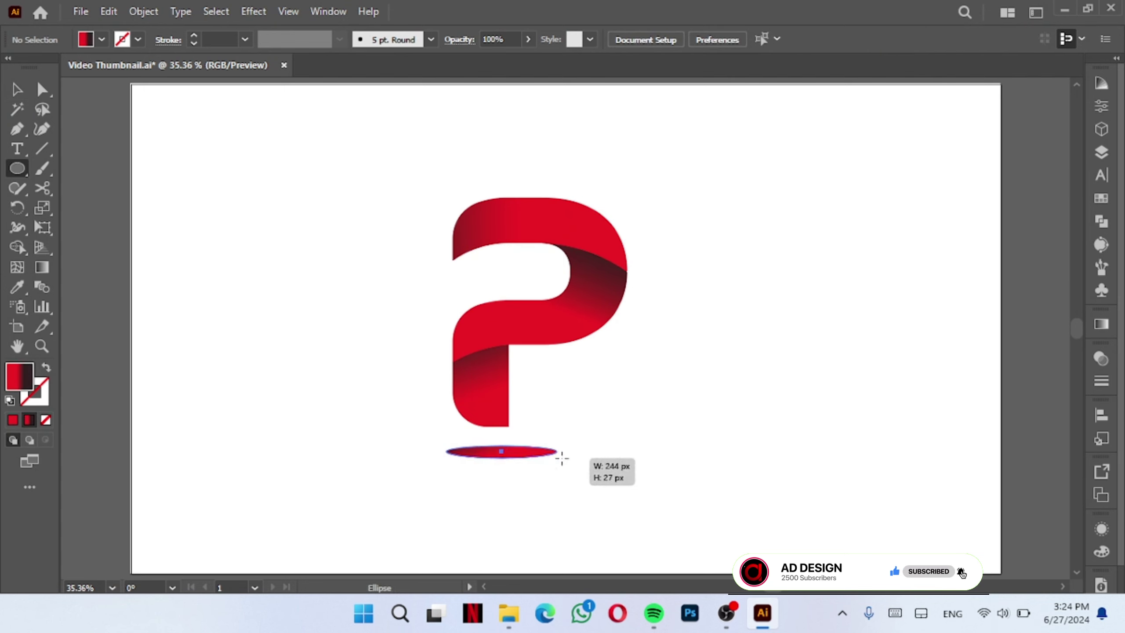
{"action": "left_click", "coordinate": [1102, 324]}
{"action": "left_click", "coordinate": [921, 345]}
{"action": "left_click", "coordinate": [833, 496]}
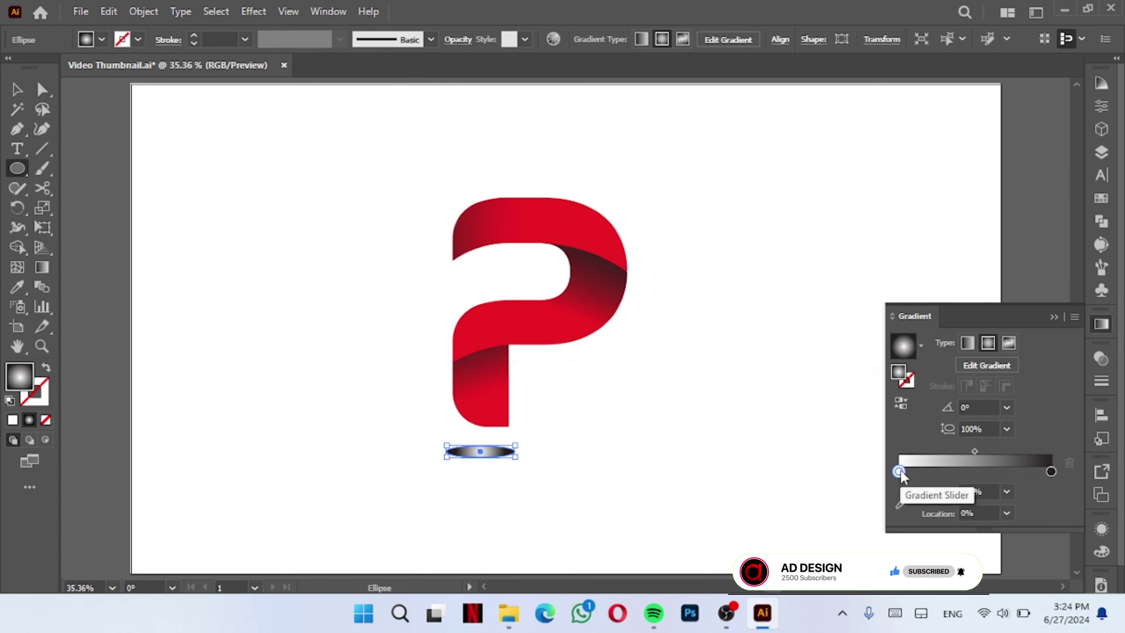
{"action": "left_click", "coordinate": [1007, 491]}
{"action": "left_click_drag", "start_coordinate": [974, 451], "coordinate": [1002, 452]}
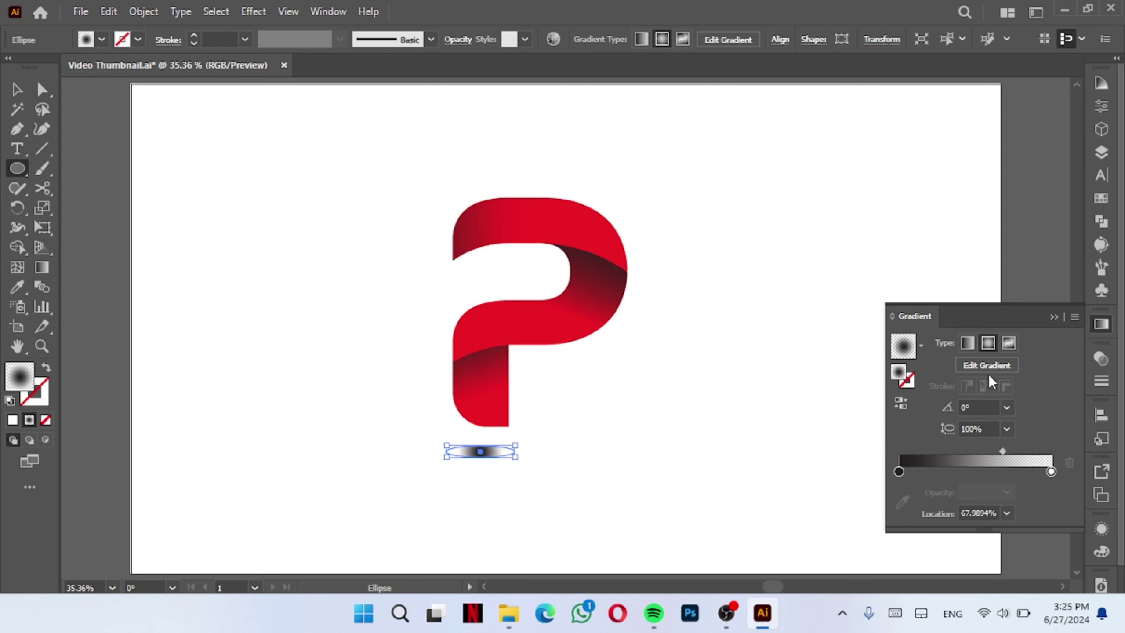
Step: Move the shadow ellipse up to sit just under the P's stem
{"action": "key", "text": "ctrl+plus"}
{"action": "key", "text": "ctrl+plus"}
{"action": "key", "text": "ctrl+plus"}
{"action": "left_click_drag", "start_coordinate": [618, 450], "coordinate": [543, 369]}
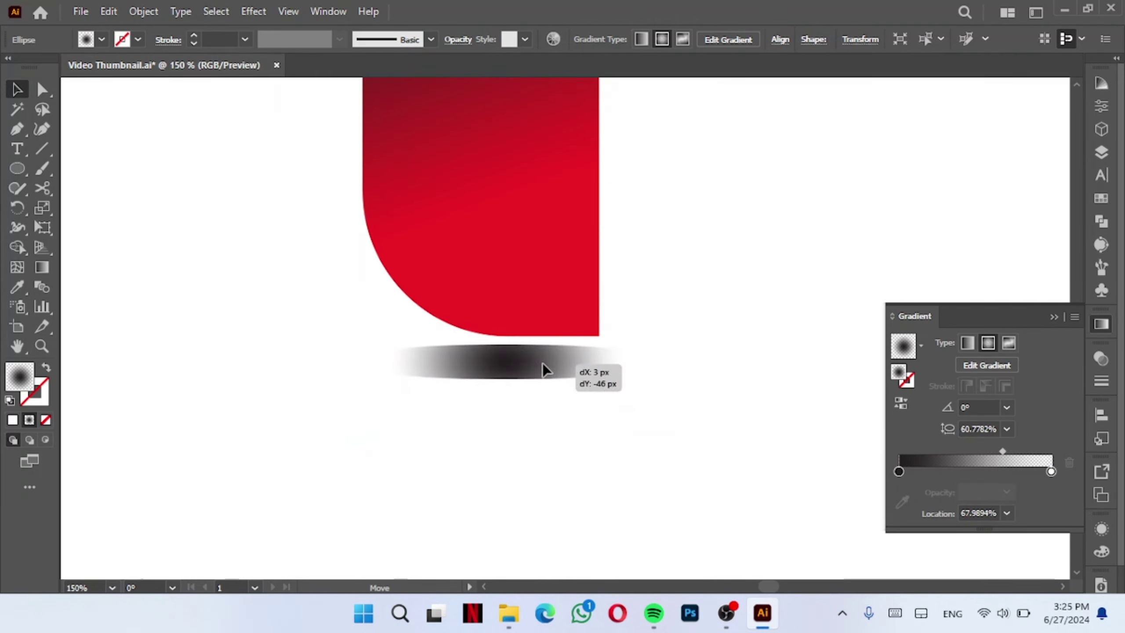
{"action": "key", "text": "ctrl+minus"}
{"action": "key", "text": "ctrl+minus"}
{"action": "key", "text": "ctrl+minus"}
{"action": "left_click", "coordinate": [358, 198]}
{"action": "left_click", "coordinate": [523, 372]}
Step: Apply a Gaussian Blur to the shadow and stretch it wider and flatter
{"action": "left_click", "coordinate": [253, 10]}
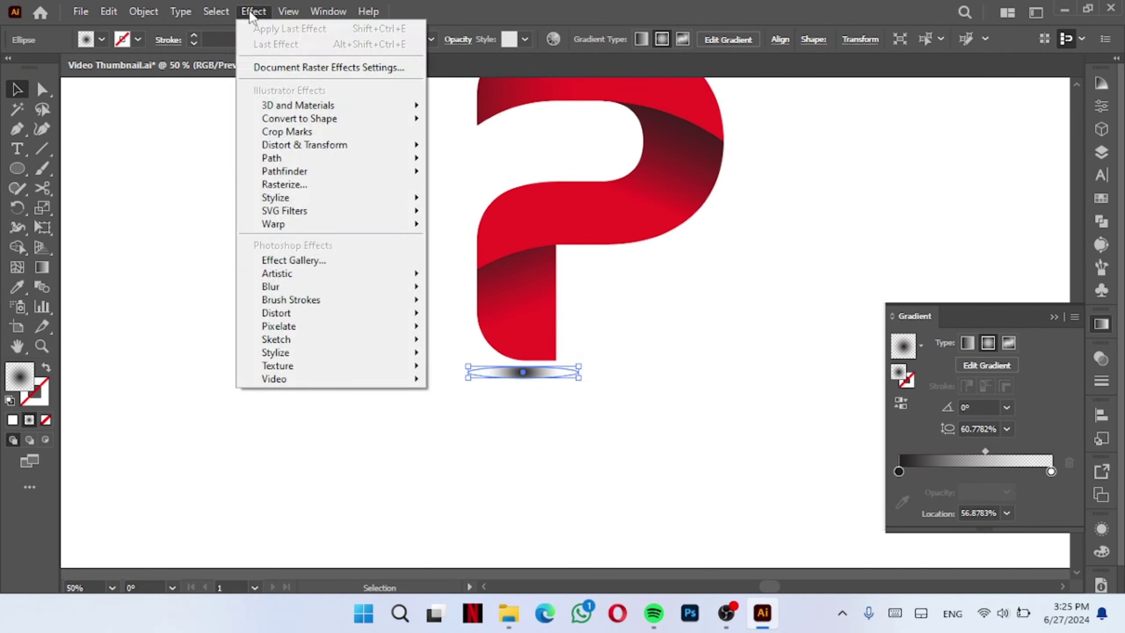
{"action": "left_click", "coordinate": [499, 283]}
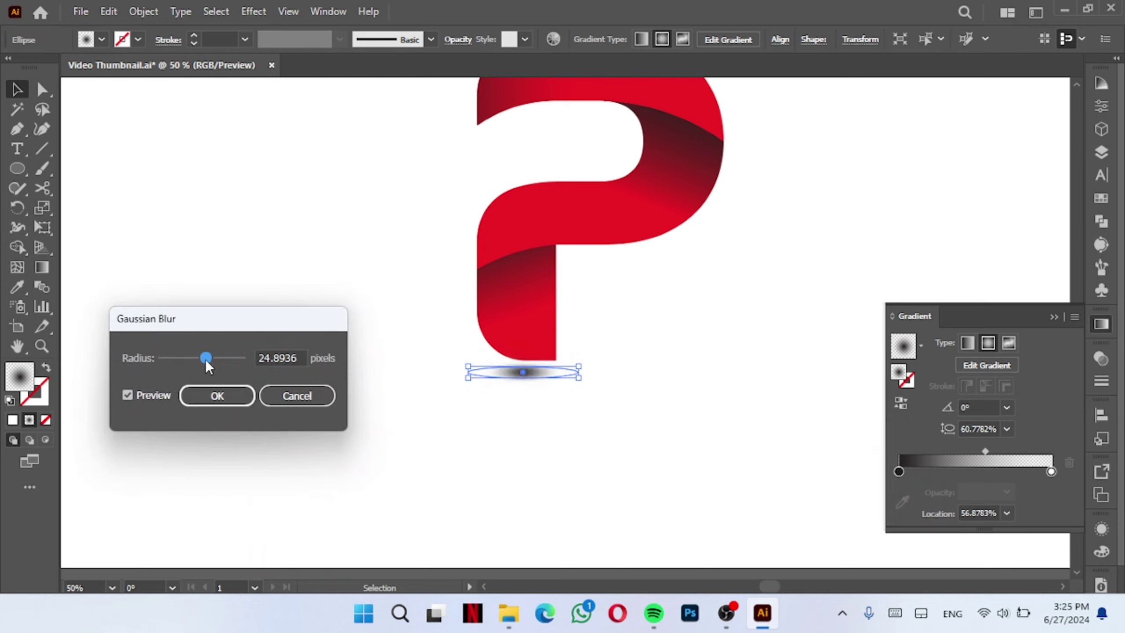
{"action": "left_click", "coordinate": [217, 394]}
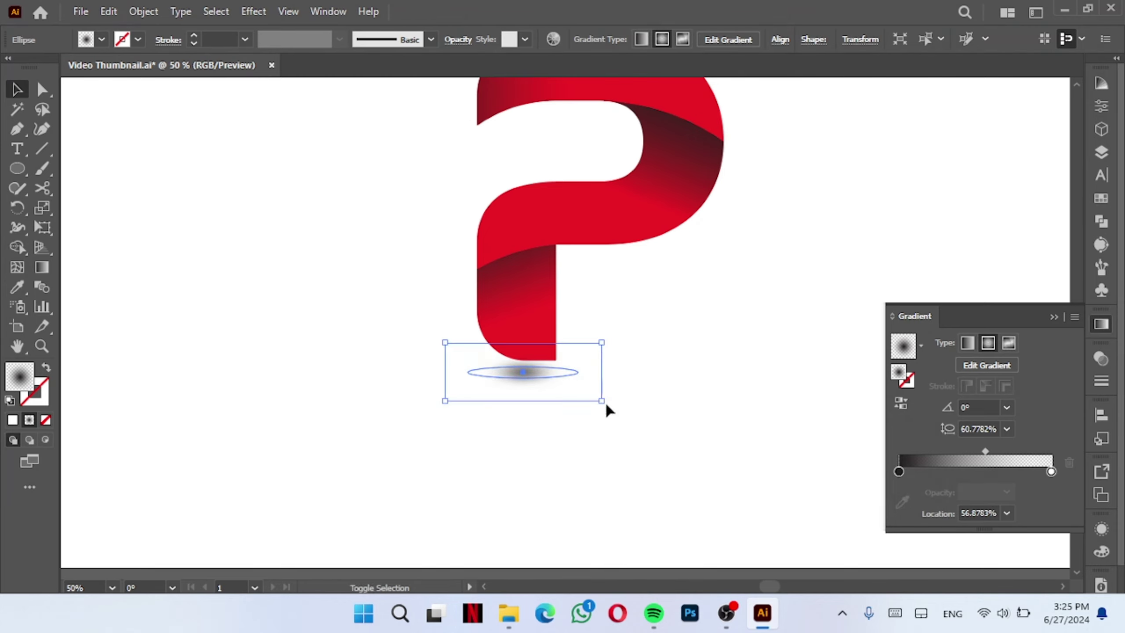
{"action": "key", "text": "ctrl+plus"}
{"action": "key", "text": "ctrl+plus"}
{"action": "key", "text": "ctrl+plus"}
{"action": "left_click_drag", "start_coordinate": [688, 374], "coordinate": [791, 377]}
{"action": "left_click_drag", "start_coordinate": [589, 380], "coordinate": [557, 380]}
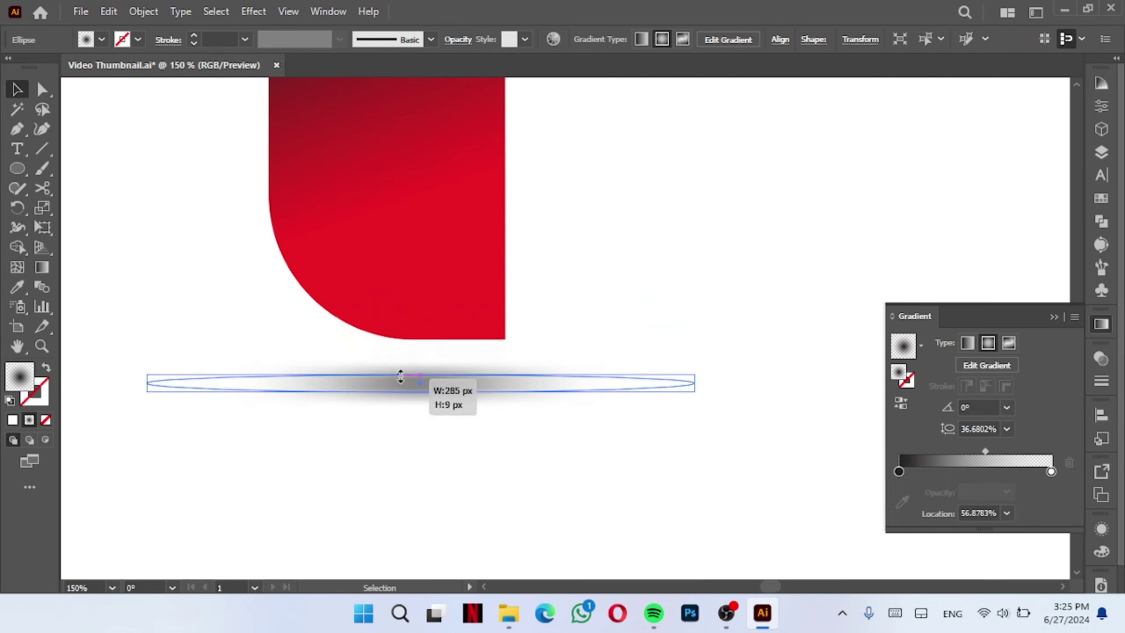